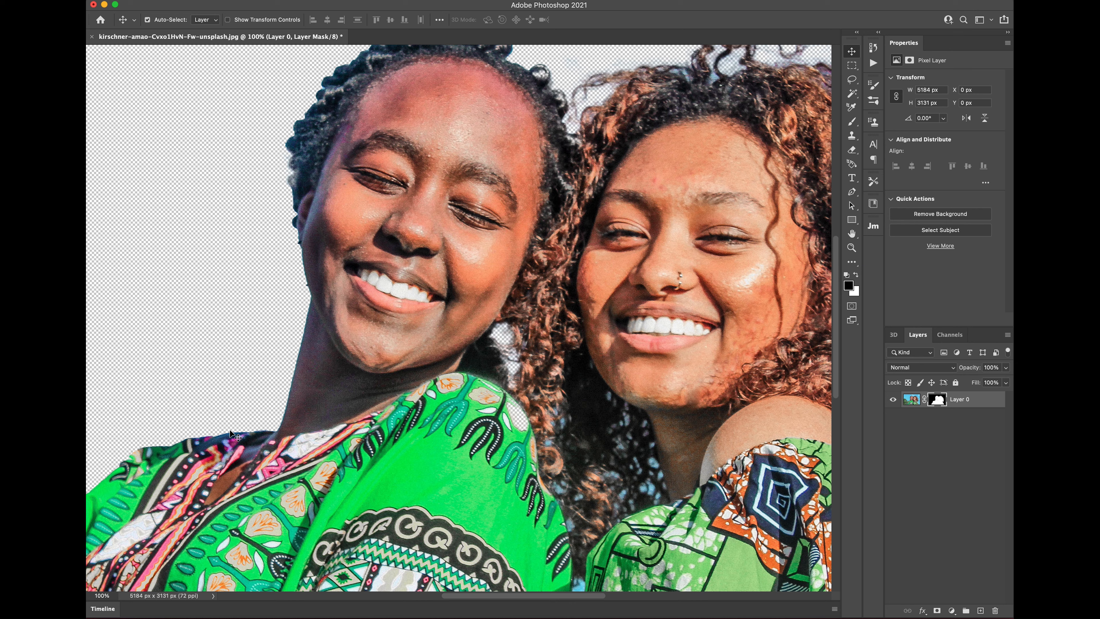
pyautogui.press('space')
pyautogui.moveTo(151, 473); pyautogui.dragTo(355, 308)
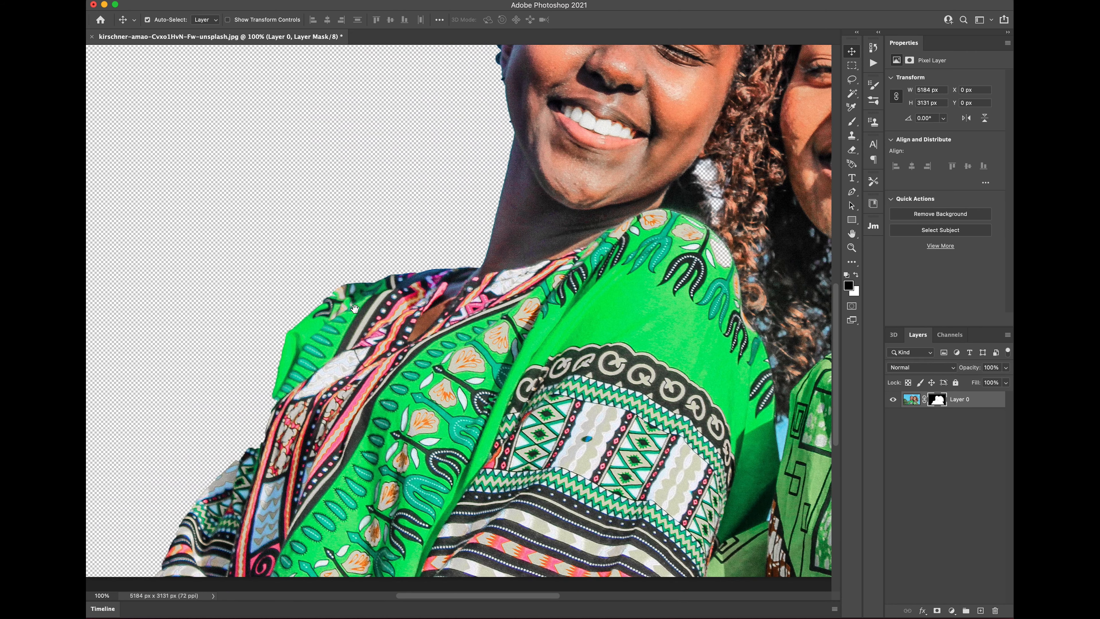
pyautogui.moveTo(305, 438); pyautogui.dragTo(416, 393)
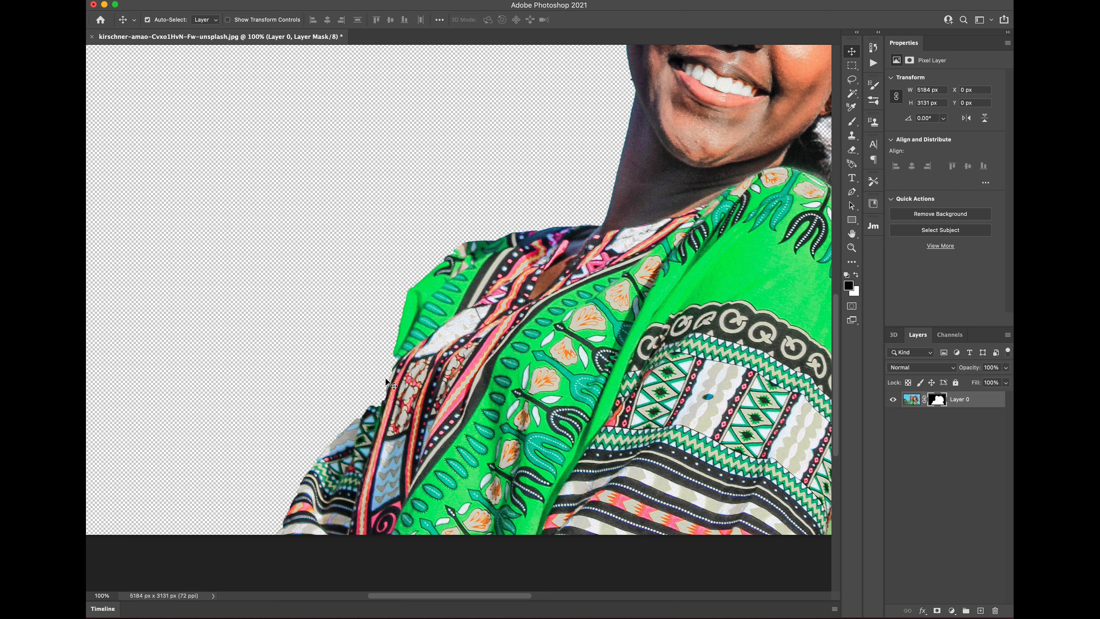
pyautogui.press('super+plus')
pyautogui.moveTo(387, 388); pyautogui.dragTo(501, 226)
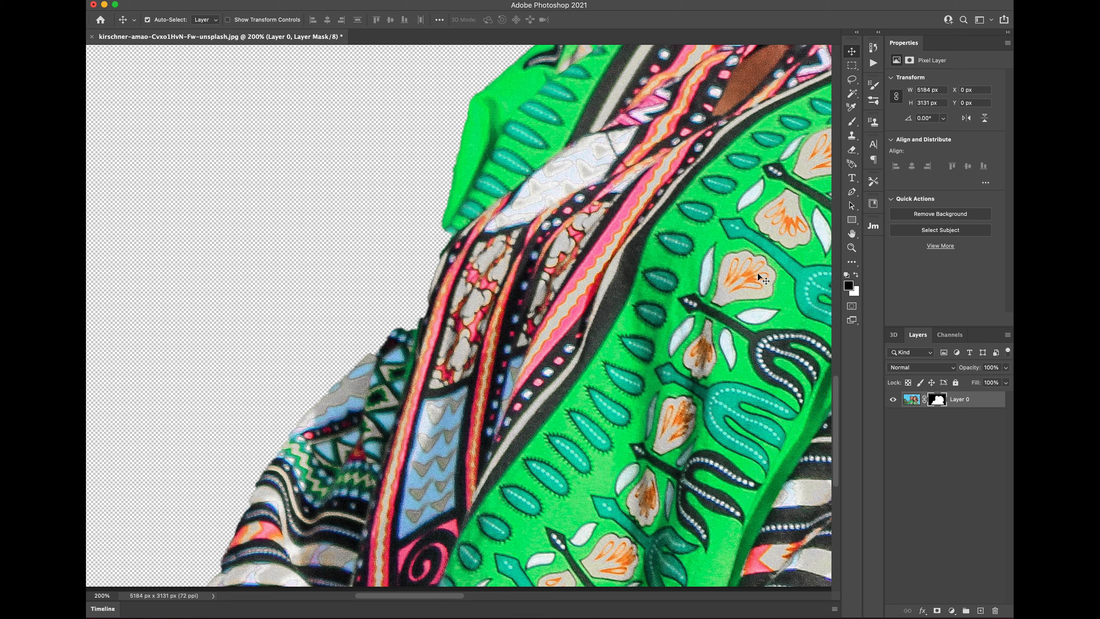
# Step: Paint the mask white then black along the left woman's shirt edge to clean stray fabric
pyautogui.click(851, 124)
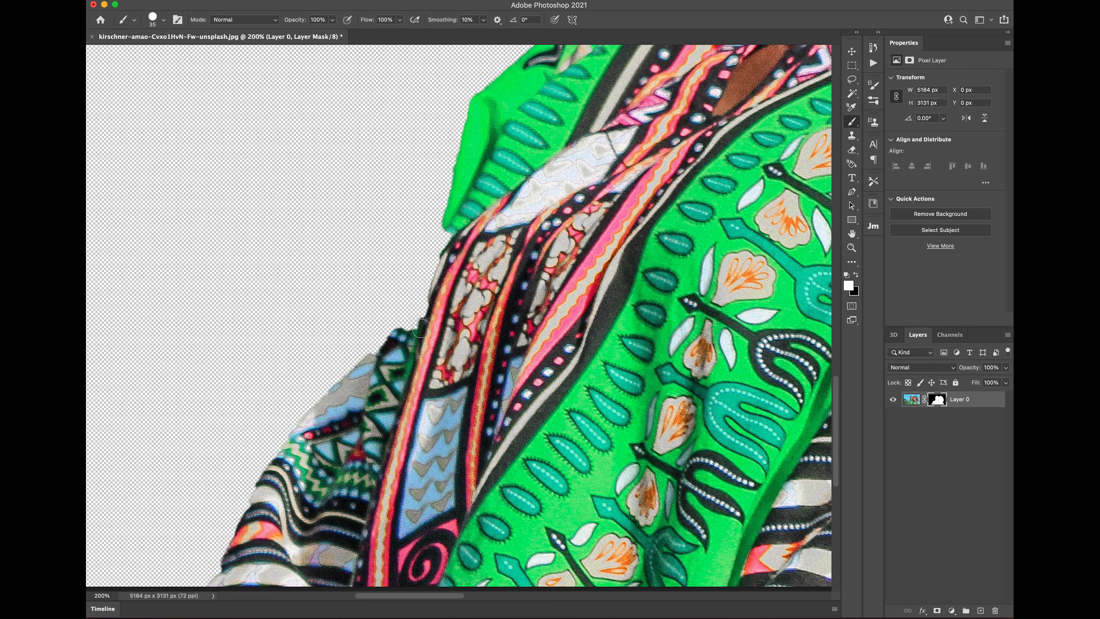
pyautogui.moveTo(454, 228)
pyautogui.mouseDown()
pyautogui.moveTo(422, 314)
pyautogui.moveTo(405, 333)
pyautogui.moveTo(451, 229)
pyautogui.moveTo(428, 306)
pyautogui.moveTo(370, 362)
pyautogui.moveTo(467, 198)
pyautogui.moveTo(406, 328)
pyautogui.moveTo(444, 216)
pyautogui.moveTo(351, 386)
pyautogui.mouseUp()
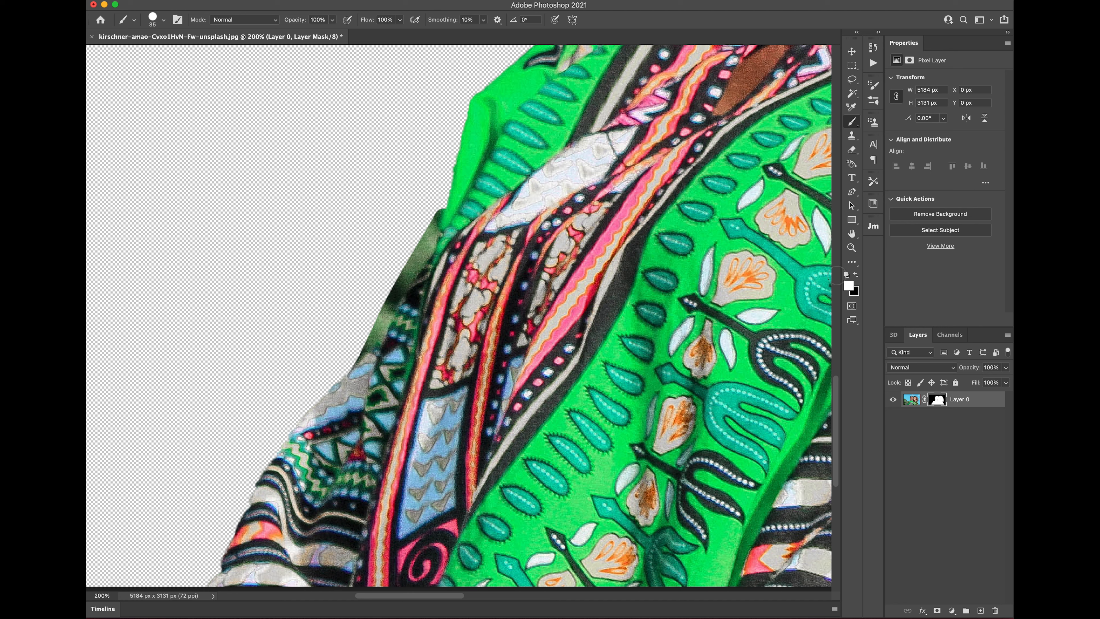
pyautogui.click(853, 275)
pyautogui.moveTo(434, 203)
pyautogui.mouseDown()
pyautogui.moveTo(417, 255)
pyautogui.moveTo(356, 350)
pyautogui.mouseUp()
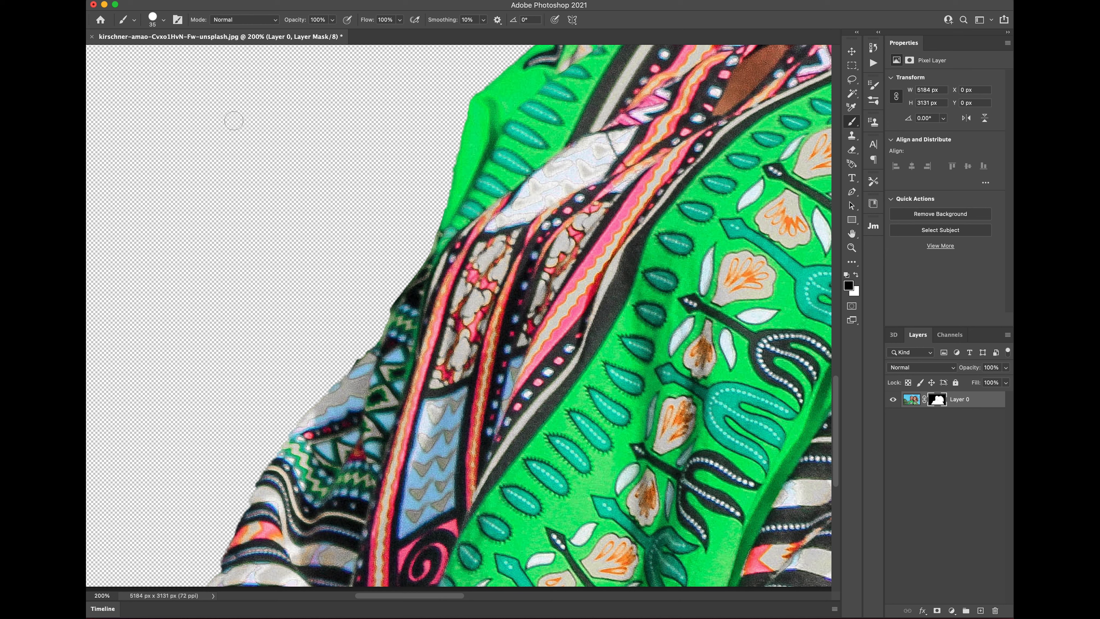
# Step: Lower the brush hardness to about 32% and bring the other woman's shirt into view
pyautogui.click(164, 20)
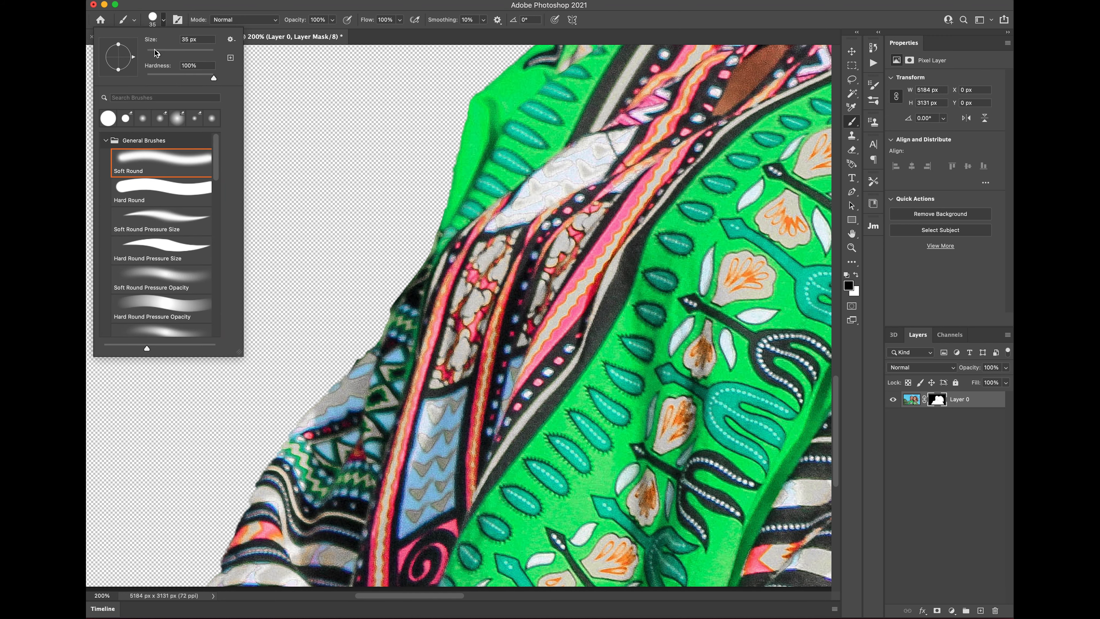
pyautogui.moveTo(214, 79); pyautogui.dragTo(168, 79)
pyautogui.click(176, 12)
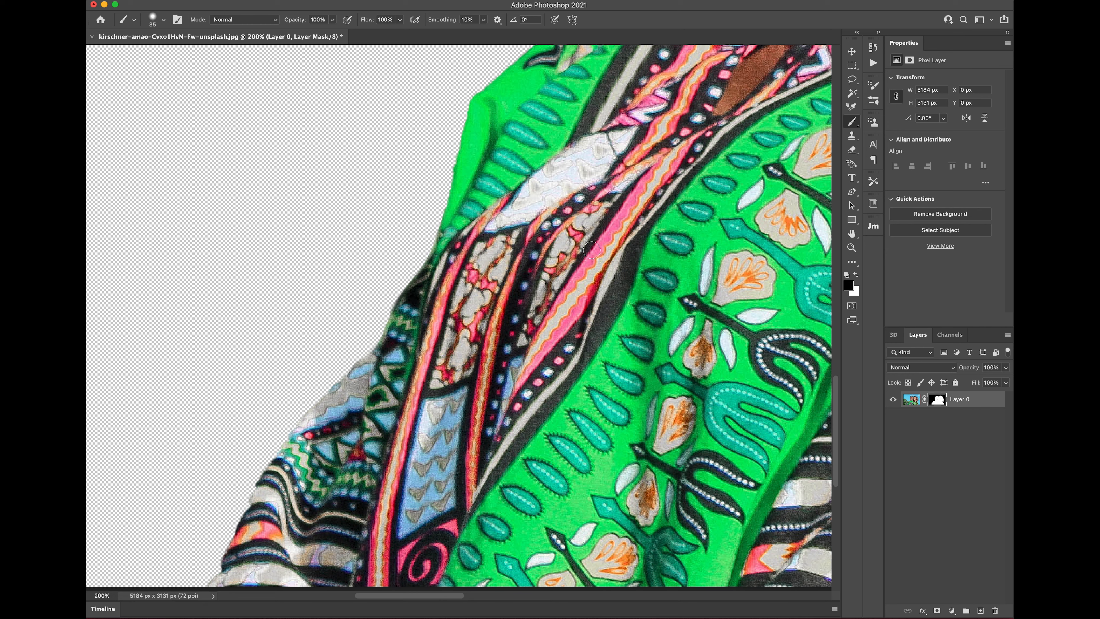
pyautogui.moveTo(801, 174)
pyautogui.mouseDown()
pyautogui.moveTo(675, 209)
pyautogui.moveTo(462, 304)
pyautogui.moveTo(326, 277)
pyautogui.moveTo(264, 153)
pyautogui.mouseUp()
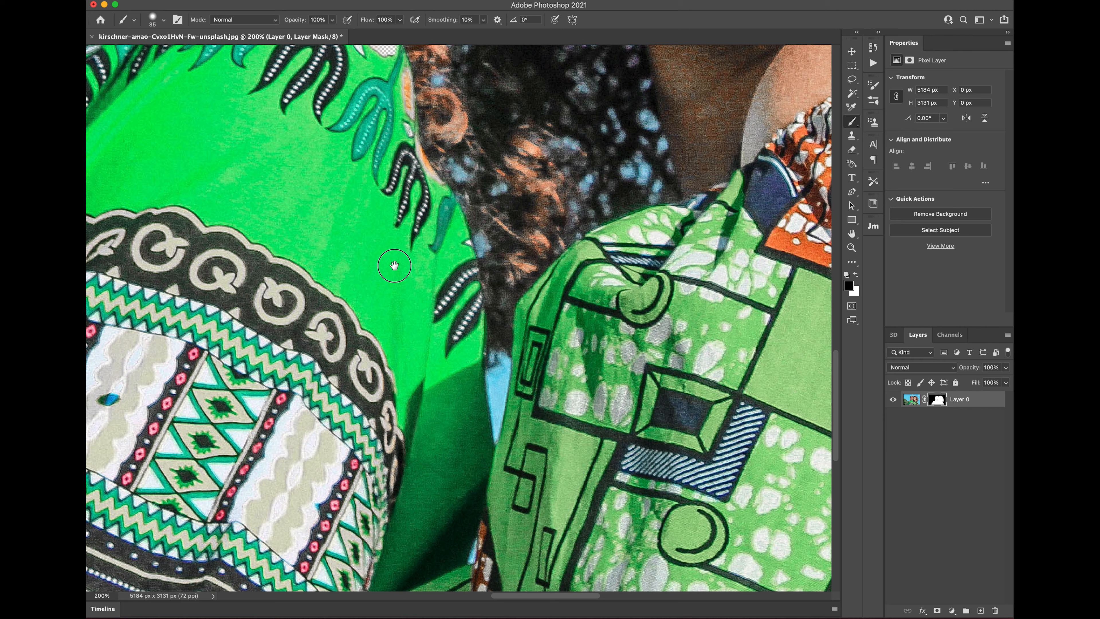
pyautogui.moveTo(394, 265); pyautogui.dragTo(412, 228)
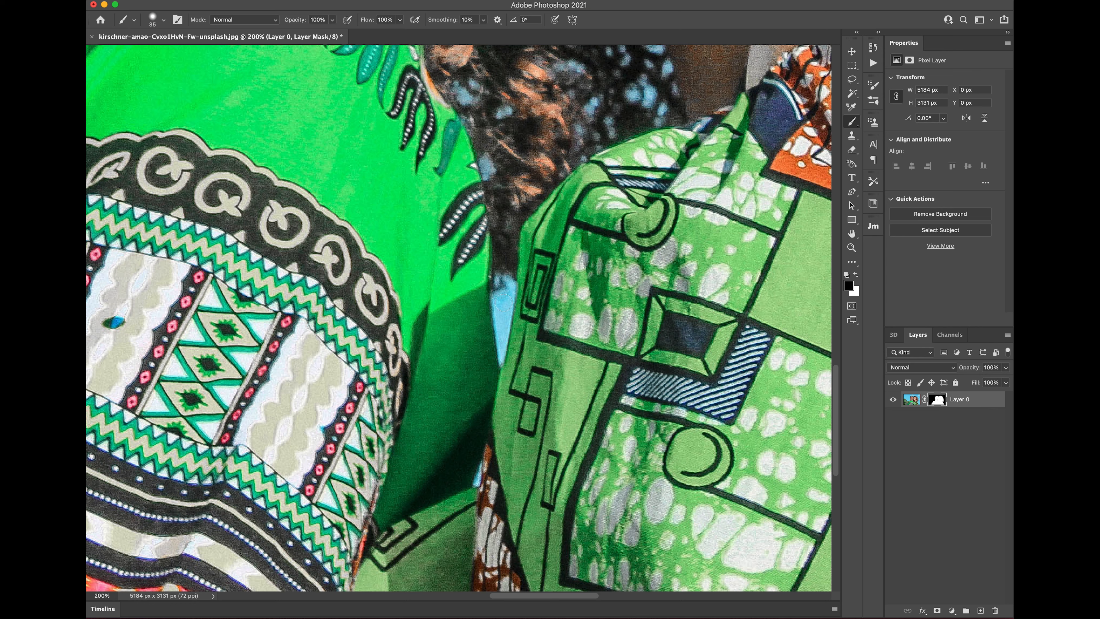
pyautogui.moveTo(506, 297)
pyautogui.mouseDown()
pyautogui.moveTo(499, 313)
pyautogui.moveTo(507, 286)
pyautogui.moveTo(502, 354)
pyautogui.mouseUp()
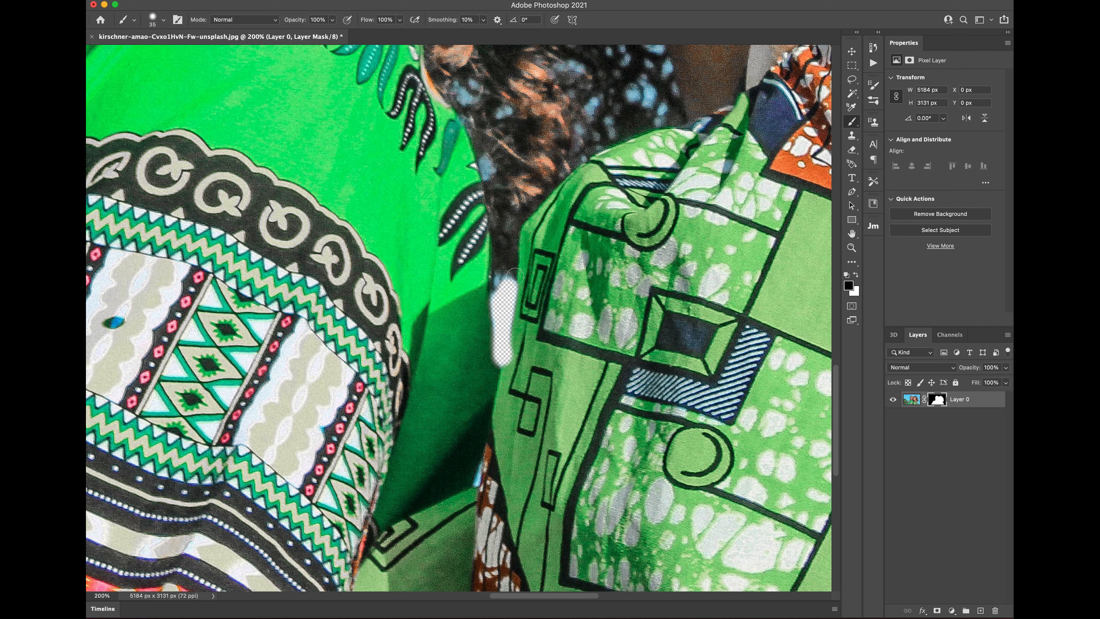
pyautogui.press('super+z')
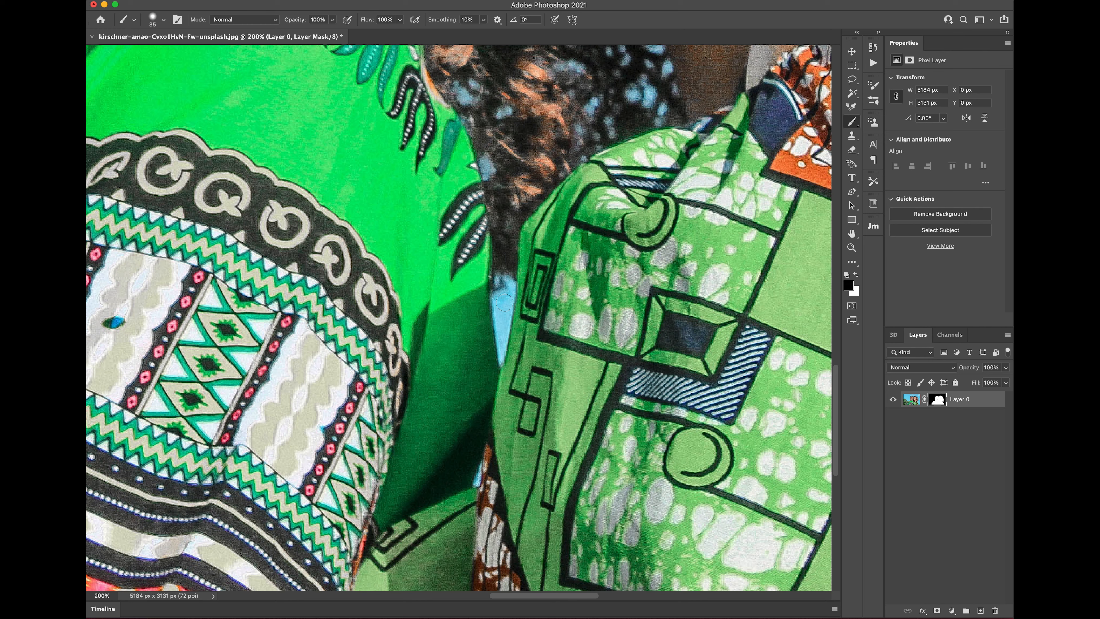
# Step: Select the blue gap between the shirts with the Magic Wand at Tolerance 70
pyautogui.click(853, 94)
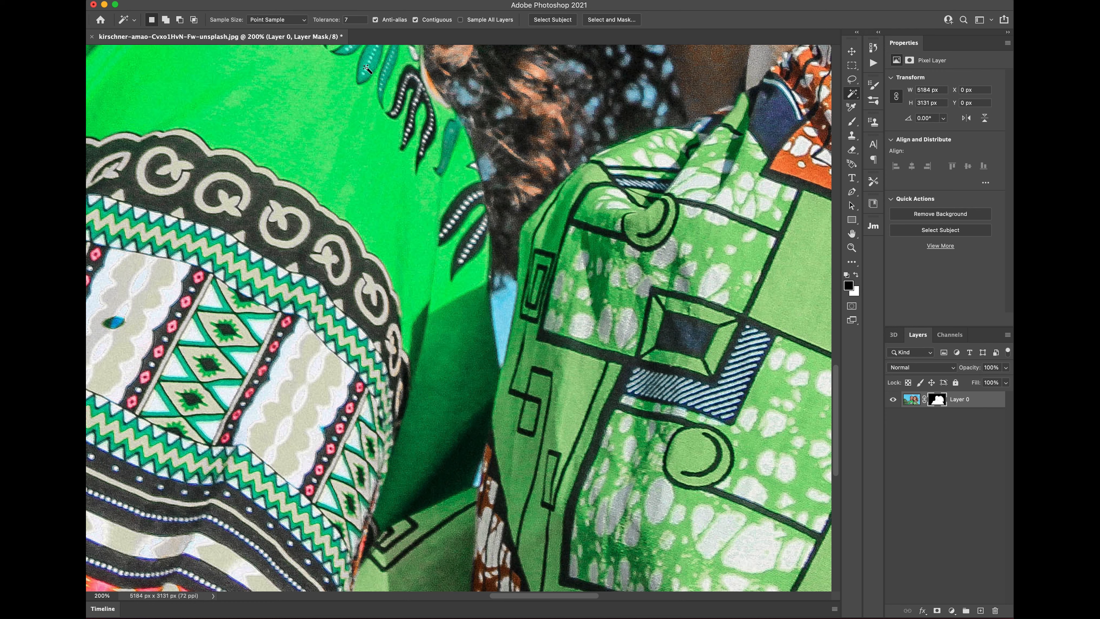
pyautogui.click(355, 19)
pyautogui.click(504, 311)
pyautogui.click(356, 19)
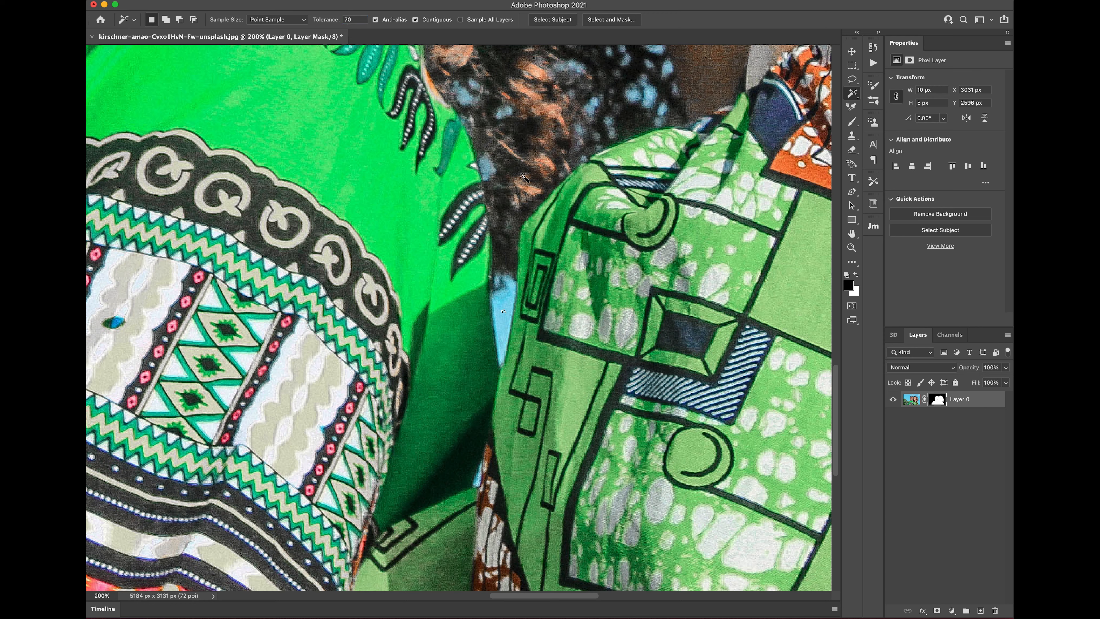
pyautogui.click(504, 300)
# Step: Remove the blue sliver on Layer 0's pixels, deselect, and zoom out to both women
pyautogui.click(911, 399)
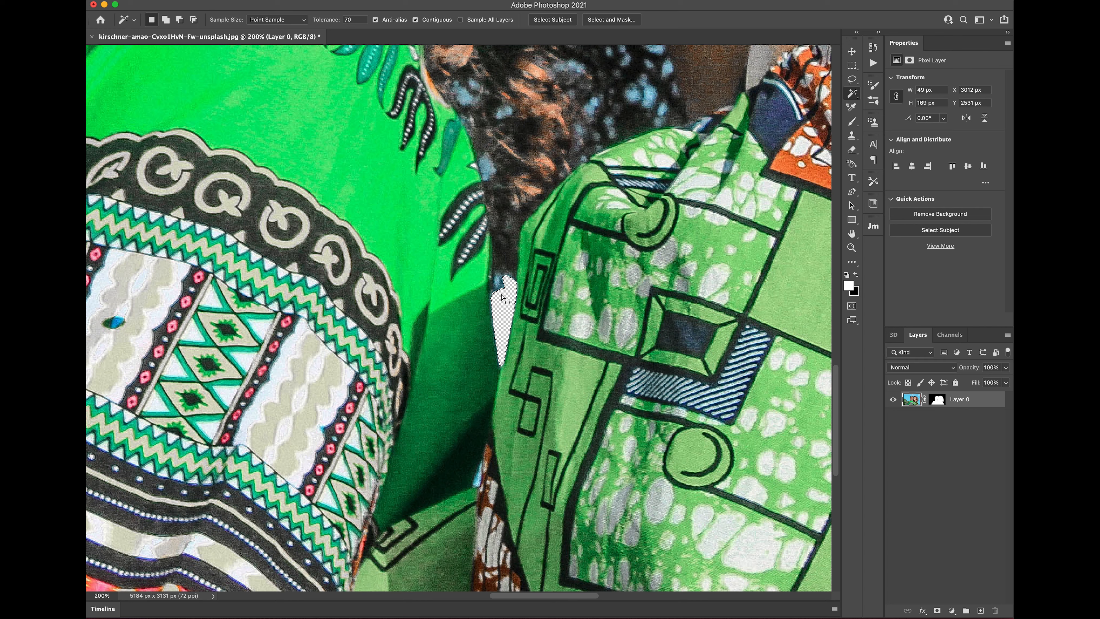
pyautogui.press('super+d')
pyautogui.press('super+minus')
pyautogui.press('super+minus')
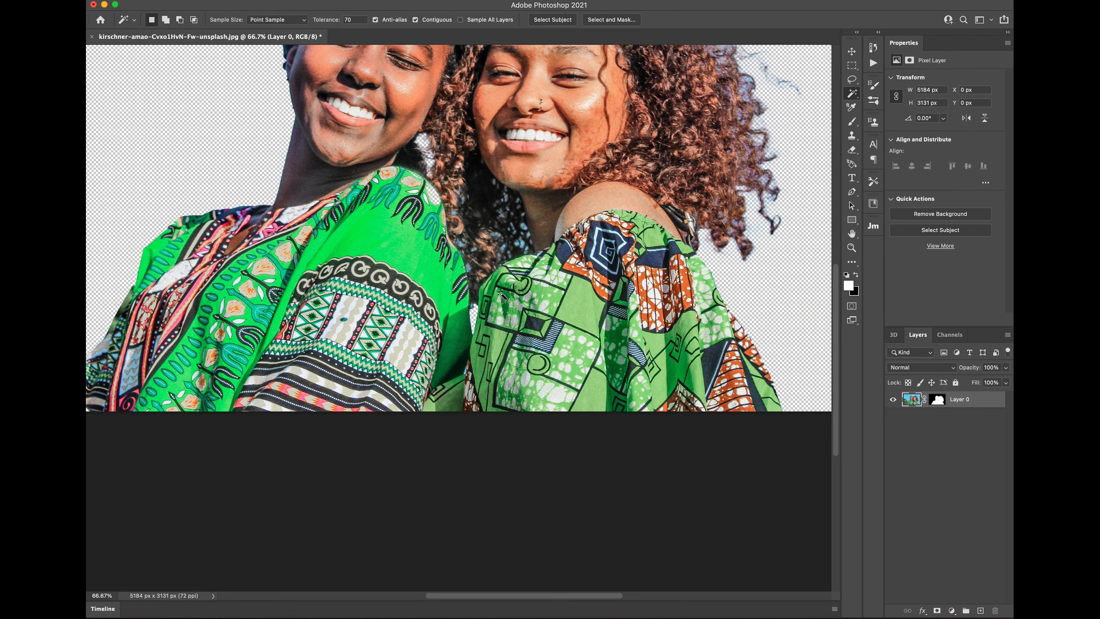
# Step: Paint white on Layer 0's mask to bring back the pale flower on the left shoulder
pyautogui.scroll(5, 448, 301)
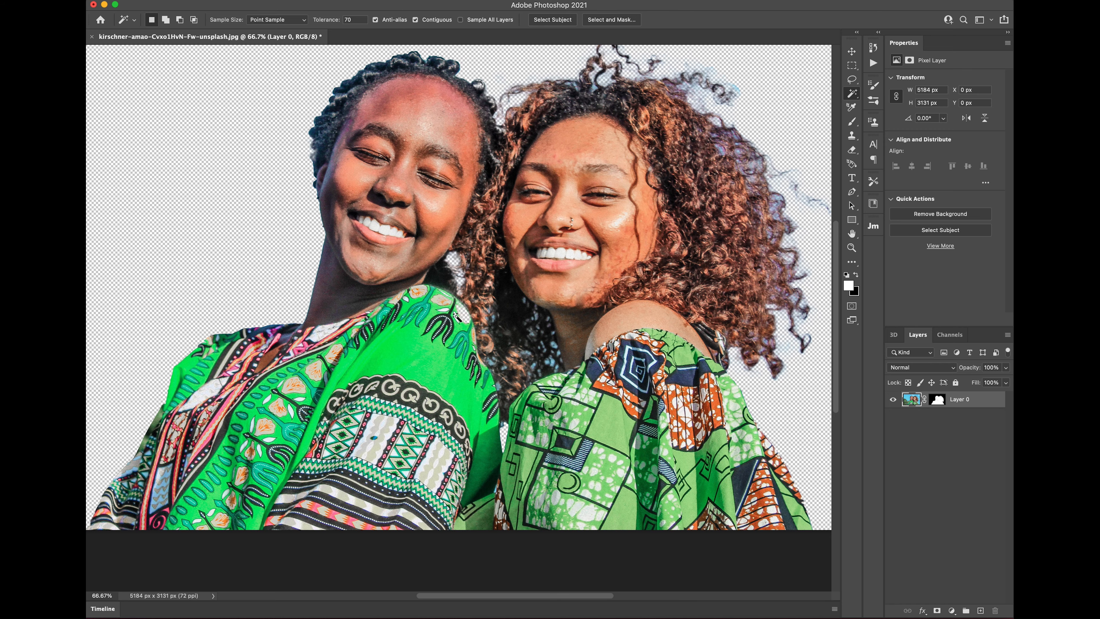
pyautogui.scroll(5, 455, 315)
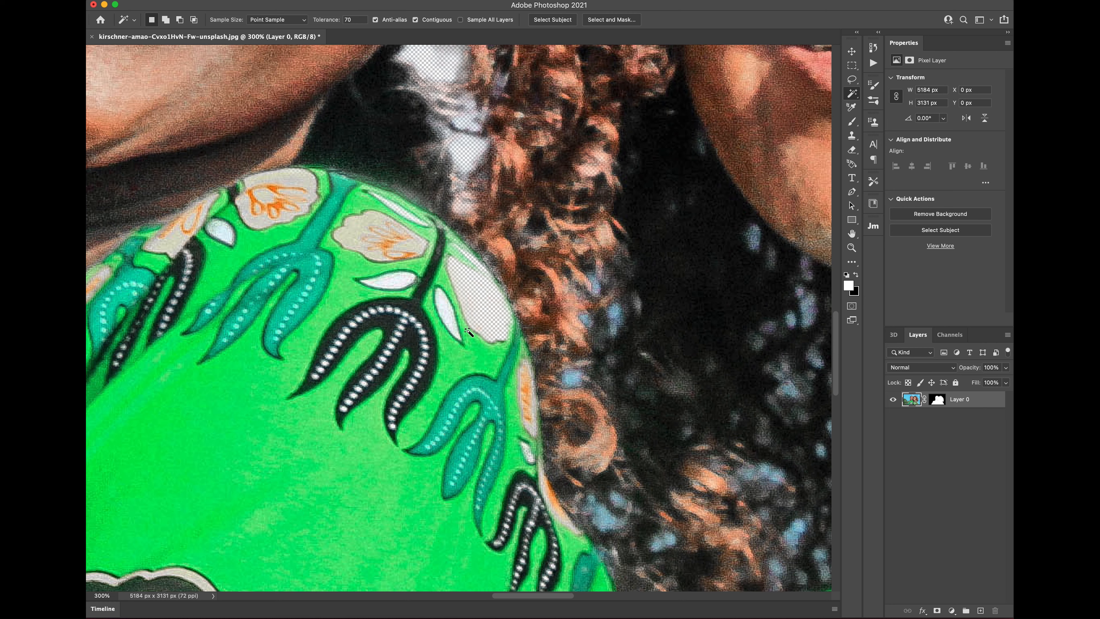
pyautogui.click(852, 121)
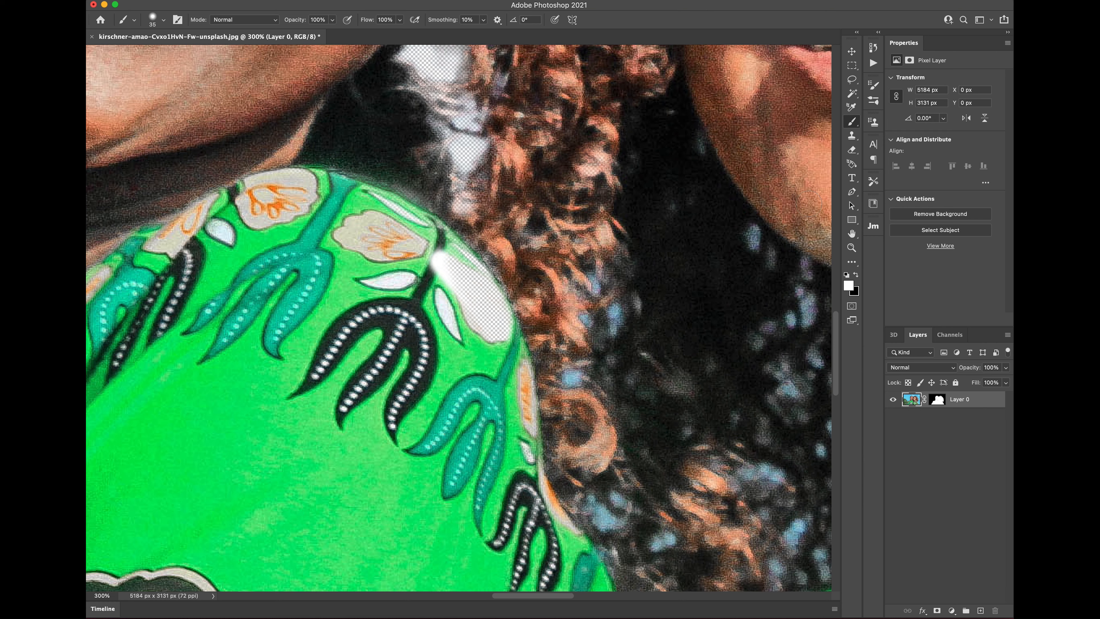
pyautogui.click(855, 276)
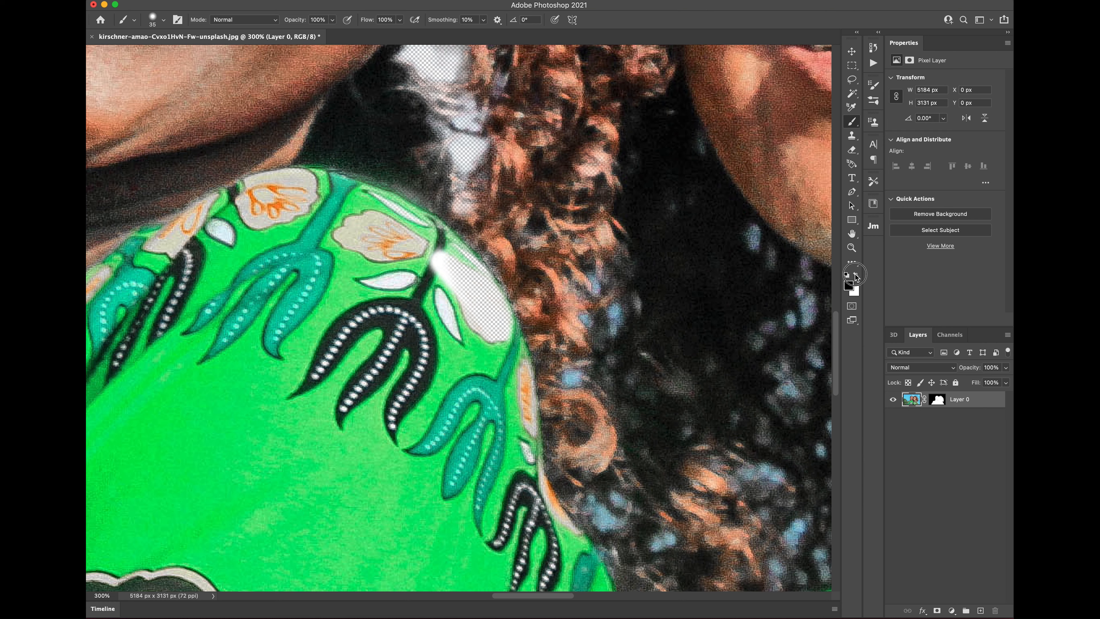
pyautogui.click(941, 402)
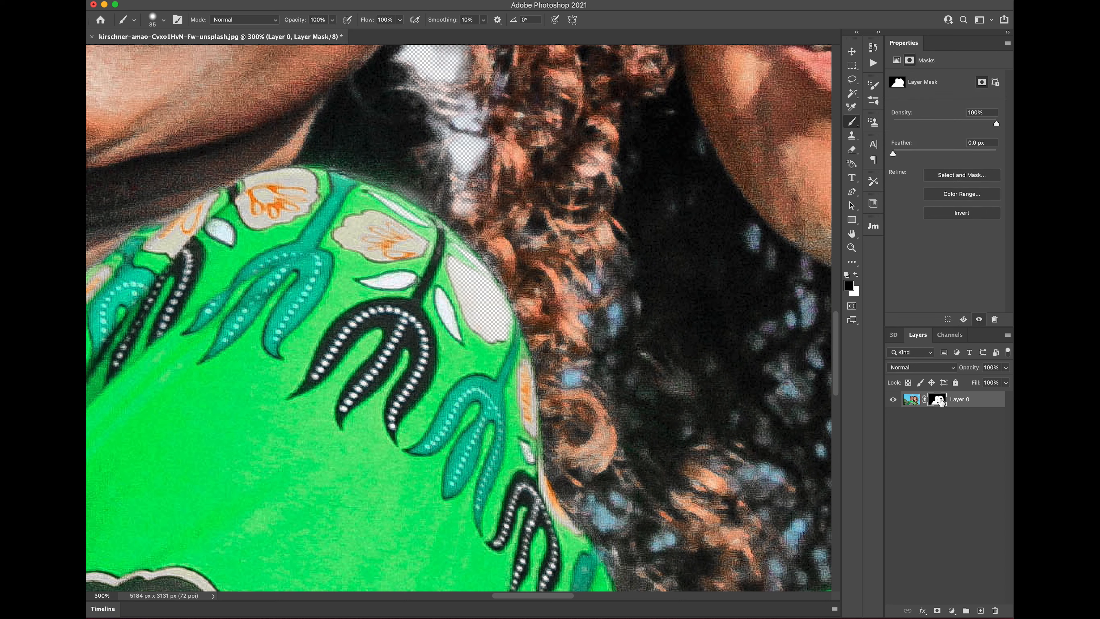
pyautogui.click(911, 400)
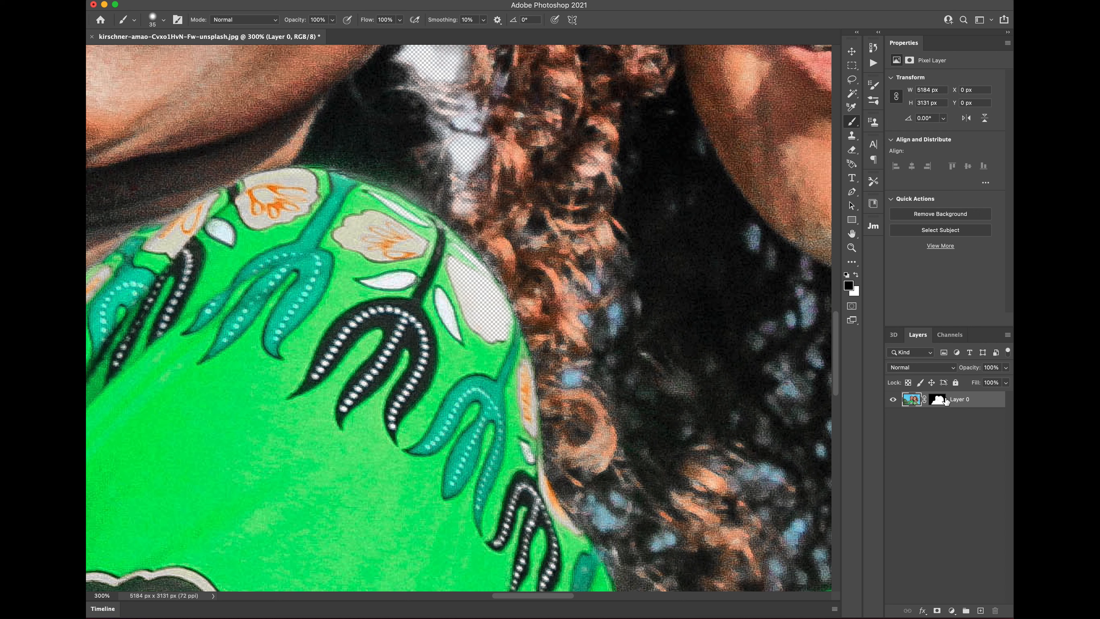
pyautogui.click(935, 399)
pyautogui.click(916, 398)
pyautogui.click(937, 399)
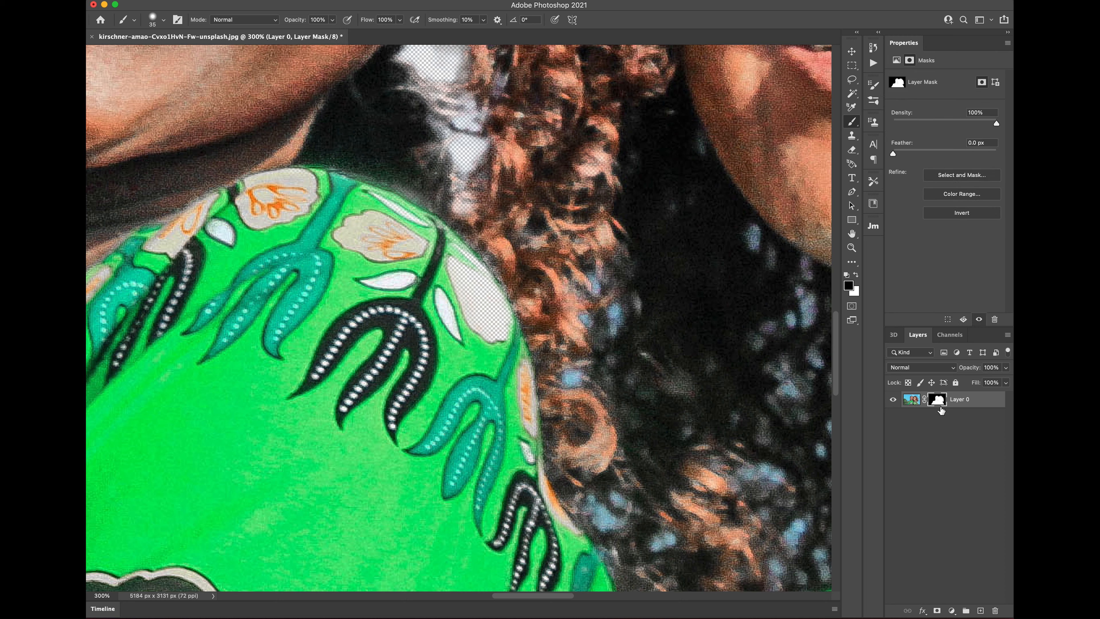
pyautogui.click(855, 275)
pyautogui.moveTo(485, 308)
pyautogui.mouseDown()
pyautogui.moveTo(445, 246)
pyautogui.moveTo(480, 310)
pyautogui.moveTo(442, 267)
pyautogui.moveTo(493, 334)
pyautogui.moveTo(495, 310)
pyautogui.moveTo(467, 260)
pyautogui.moveTo(363, 196)
pyautogui.moveTo(406, 214)
pyautogui.moveTo(363, 182)
pyautogui.moveTo(304, 159)
pyautogui.moveTo(392, 189)
pyautogui.moveTo(451, 230)
pyautogui.moveTo(521, 315)
pyautogui.moveTo(524, 349)
pyautogui.moveTo(497, 283)
pyautogui.moveTo(457, 280)
pyautogui.moveTo(459, 330)
pyautogui.mouseUp()
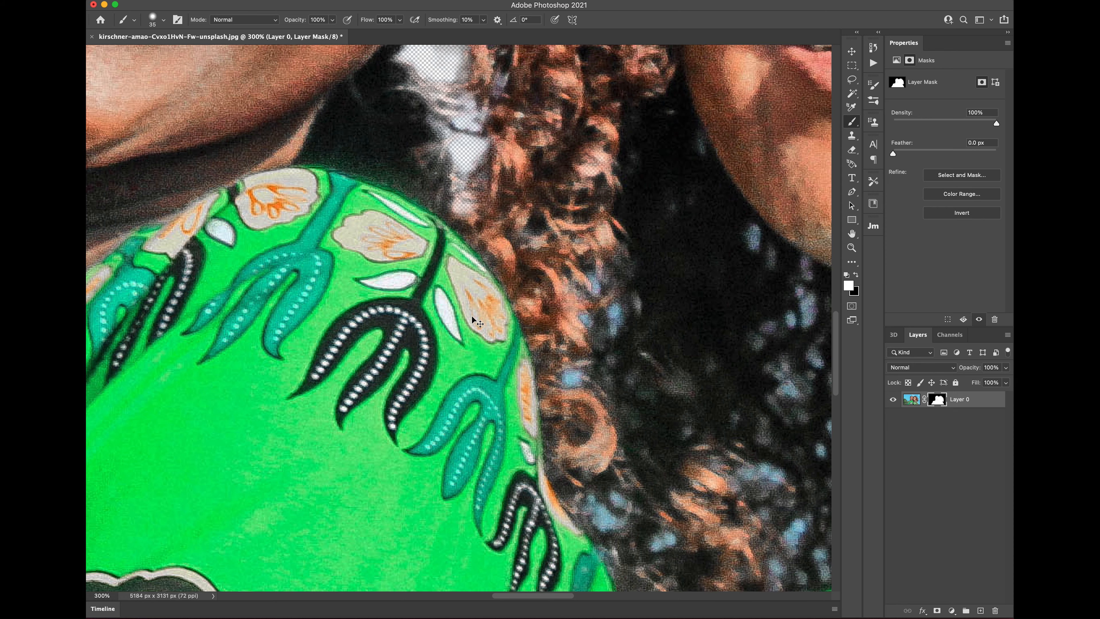
# Step: Zoom out and start a new document from the Clipboard preset
pyautogui.scroll(-2, 472, 319)
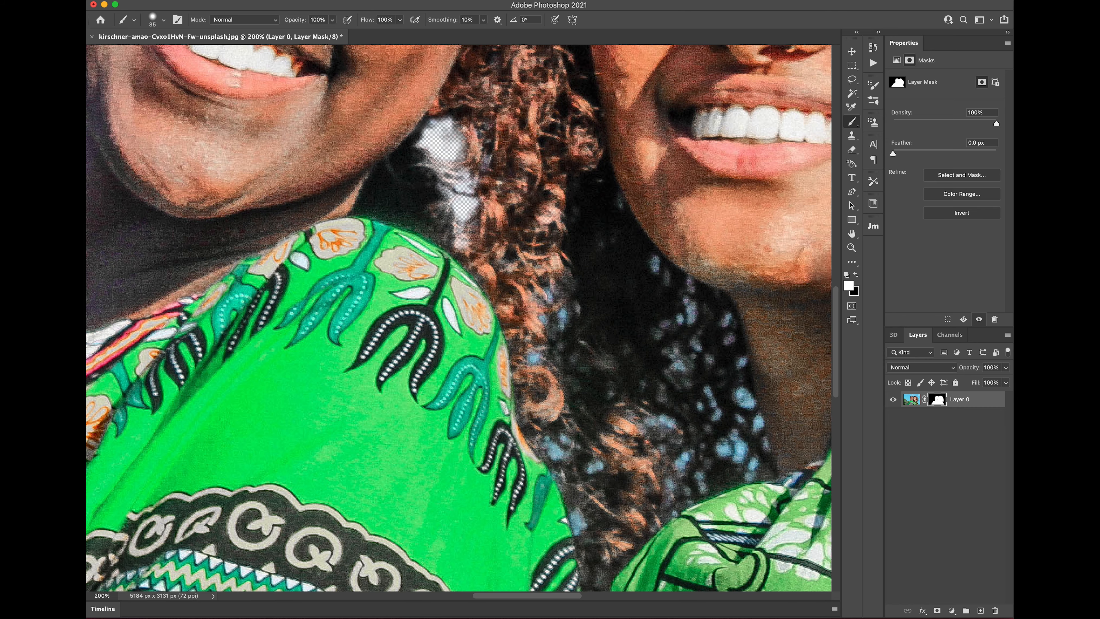
pyautogui.scroll(-4, 529, 360)
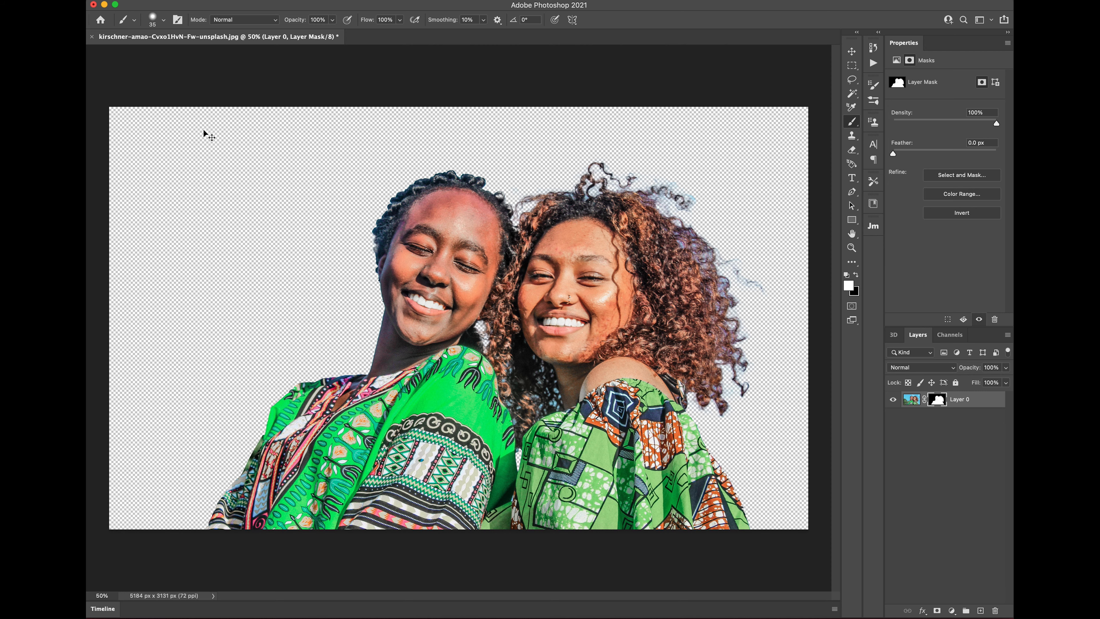
pyautogui.press('super+n')
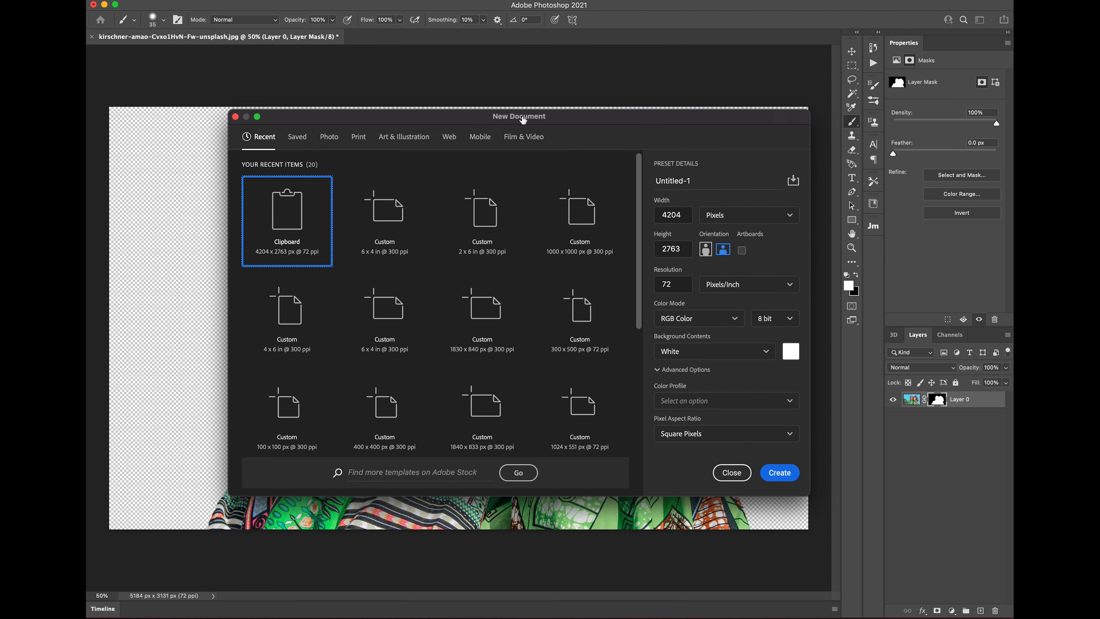
# Step: Create Untitled-1 from the 6 x 4 in @ 300 ppi preset and switch to the Move tool
pyautogui.click(375, 215)
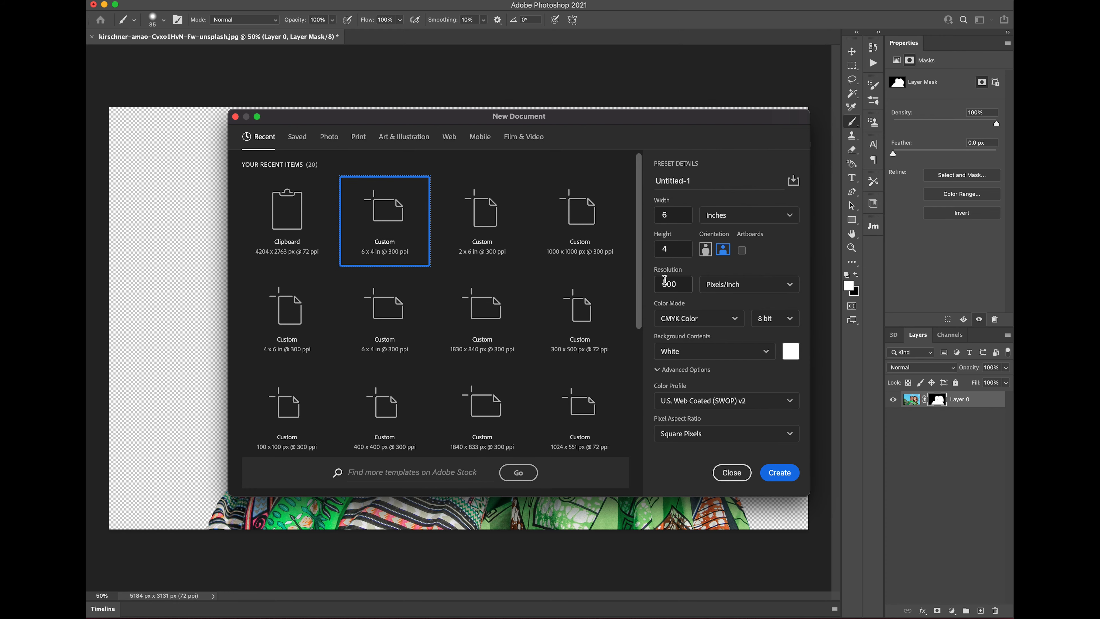
pyautogui.click(778, 475)
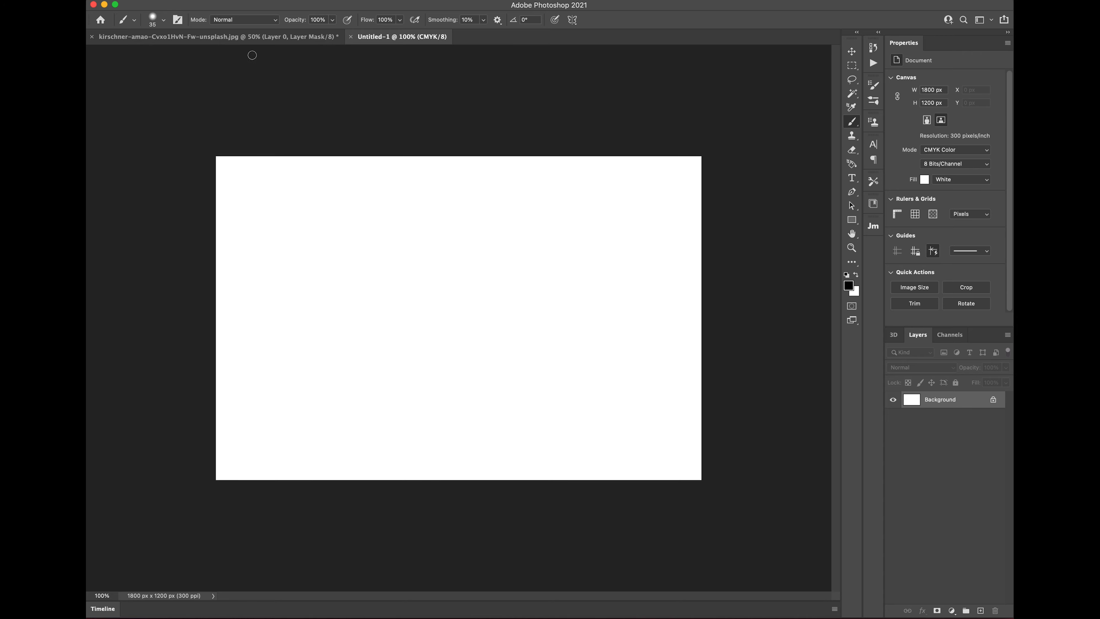
pyautogui.click(851, 51)
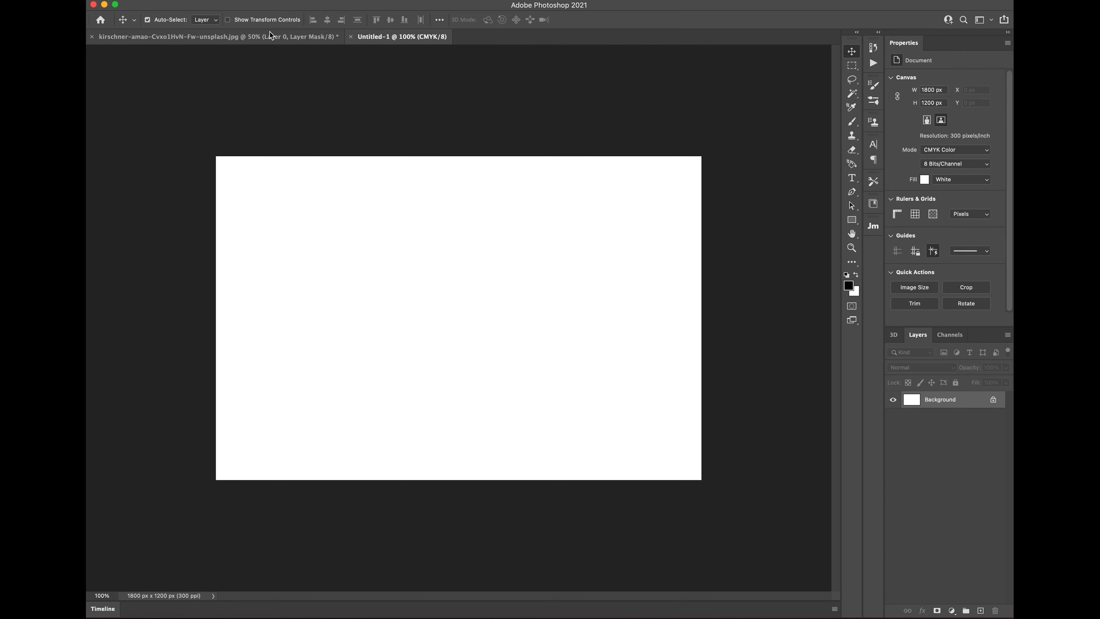
# Step: Apply Layer 0's layer mask permanently in the women's photo, then return to Untitled-1
pyautogui.click(242, 37)
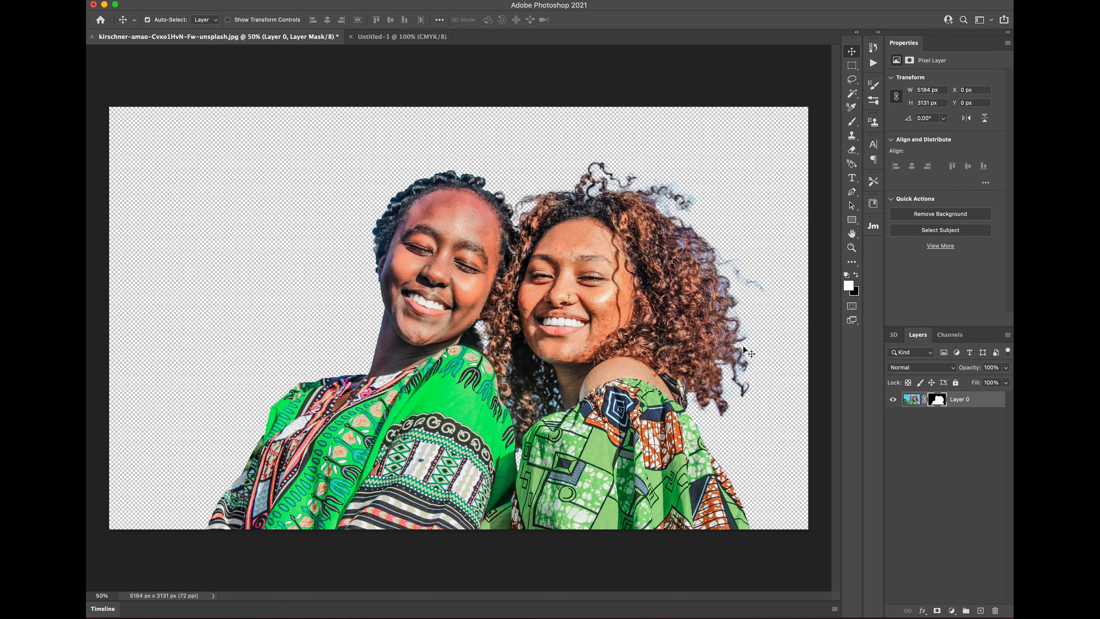
pyautogui.rightClick(937, 400)
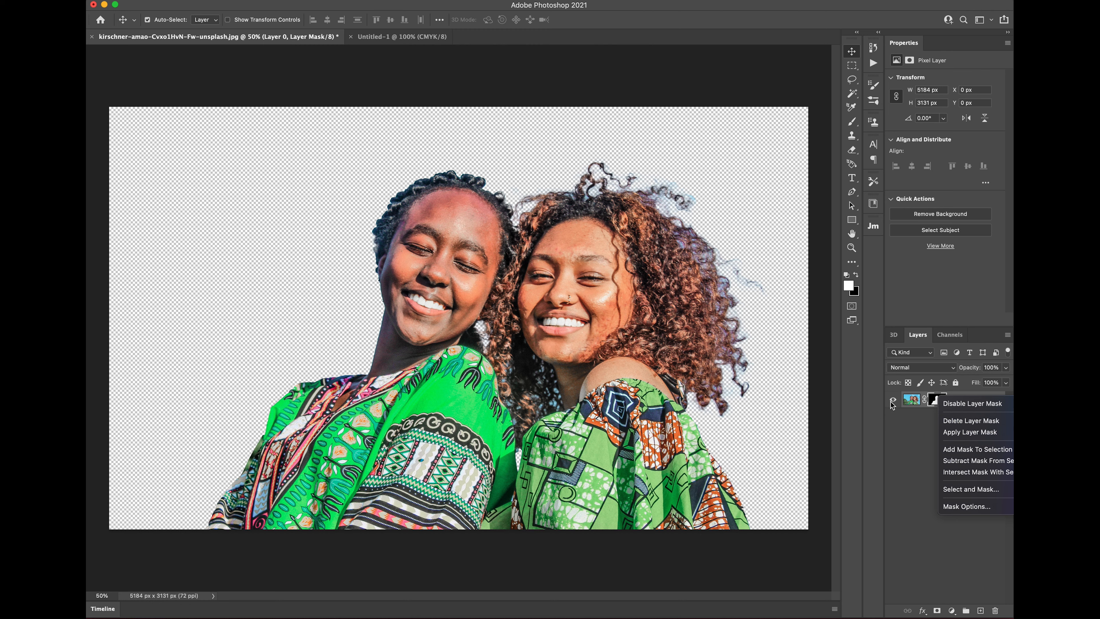
pyautogui.click(910, 402)
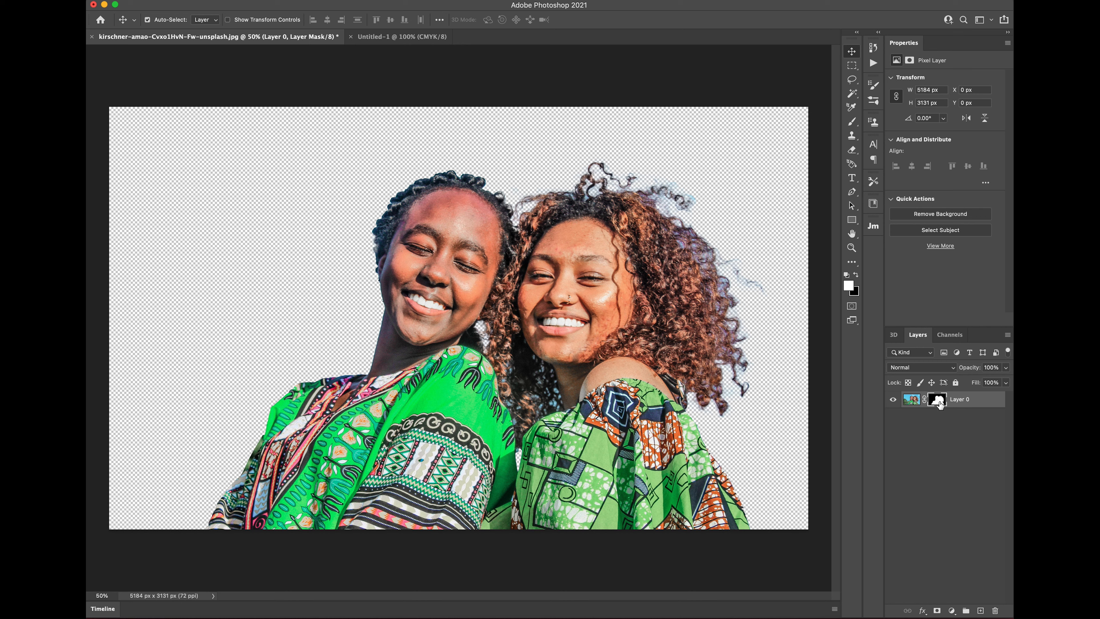
pyautogui.rightClick(938, 404)
pyautogui.click(956, 436)
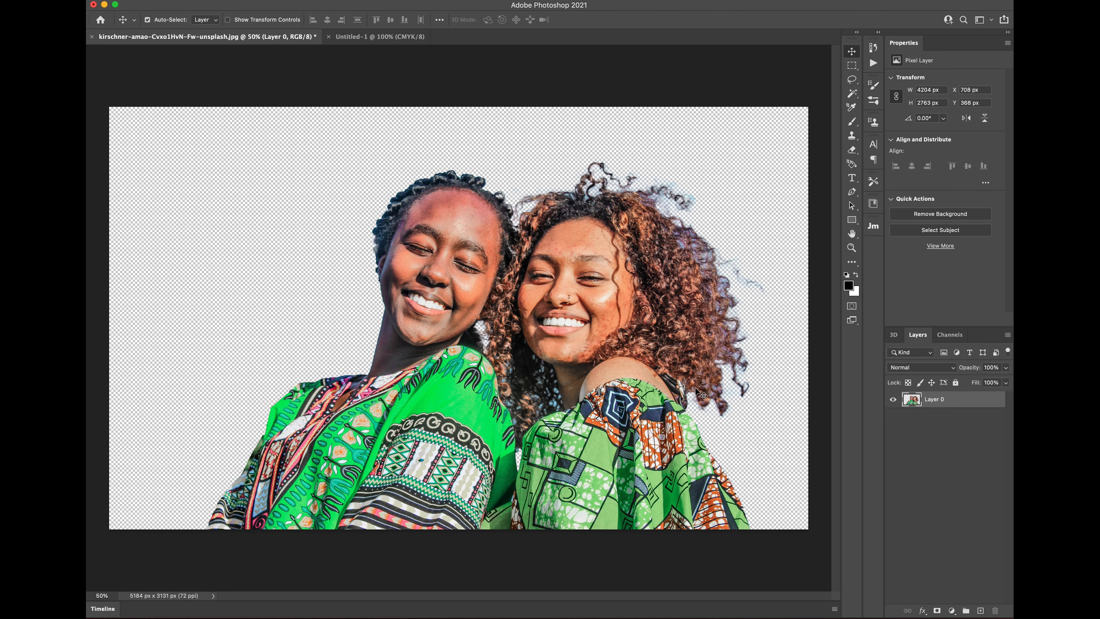
pyautogui.moveTo(652, 417); pyautogui.dragTo(624, 424)
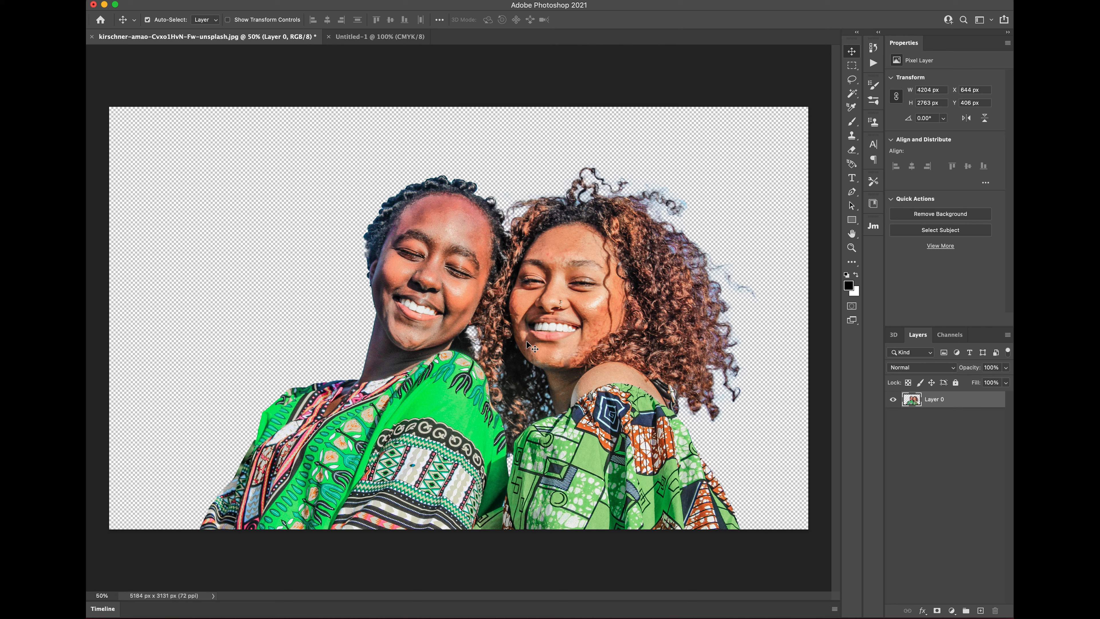
pyautogui.click(384, 38)
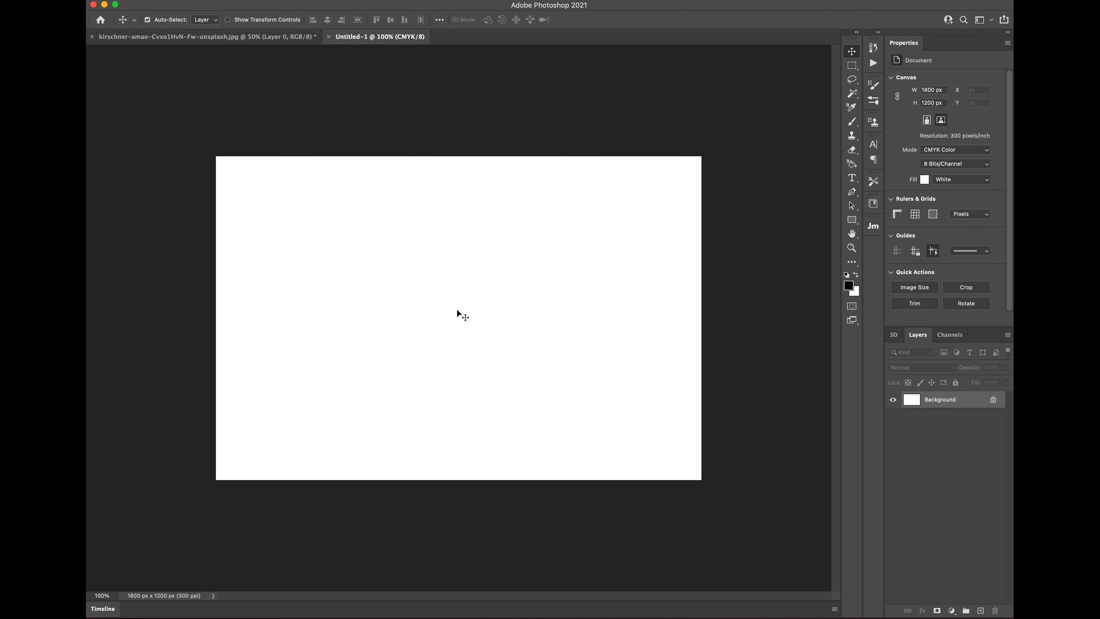
# Step: Paste the cut-out women into Untitled-1 as Layer 1 and zoom out to see it all
pyautogui.press('super+v')
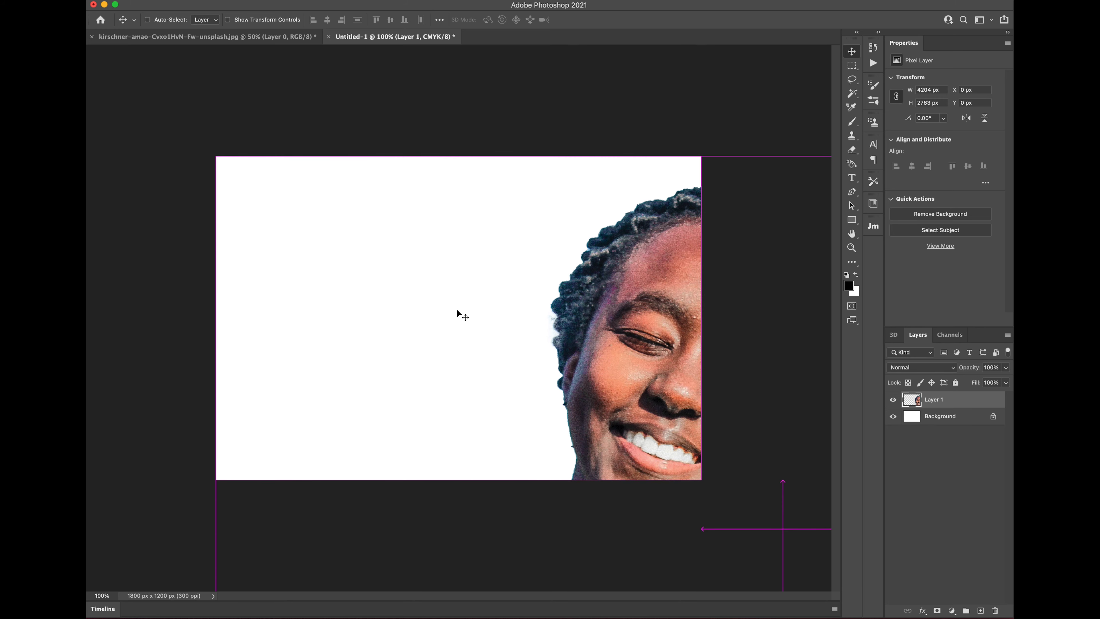
pyautogui.press('super+minus')
pyautogui.press('super+minus')
pyautogui.press('super+minus')
pyautogui.press('super+minus')
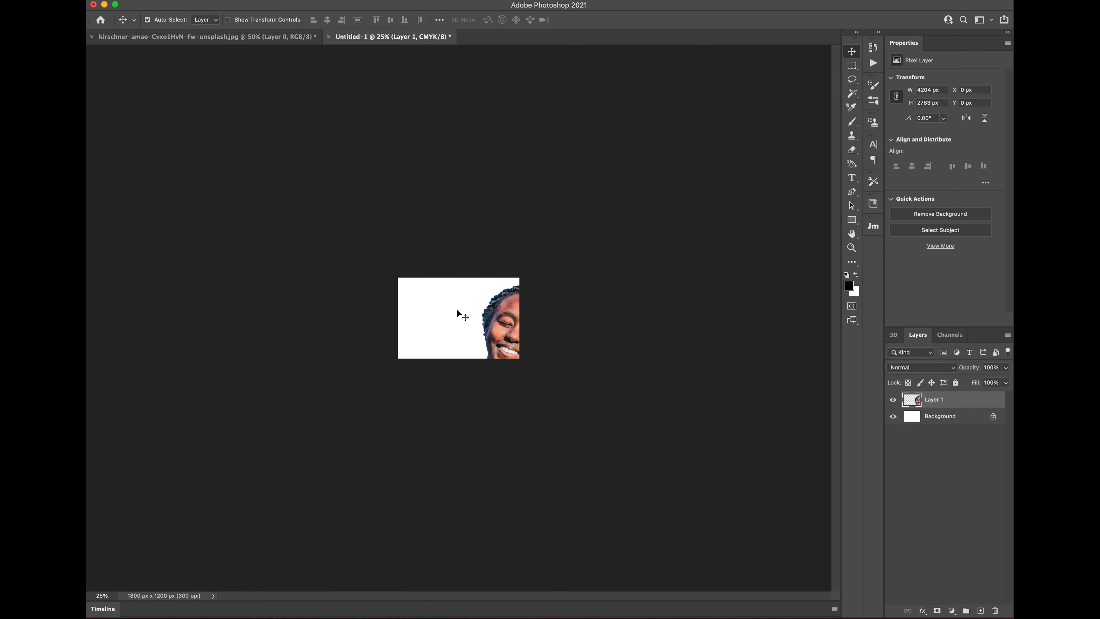
pyautogui.press('super')
pyautogui.press('super+r')
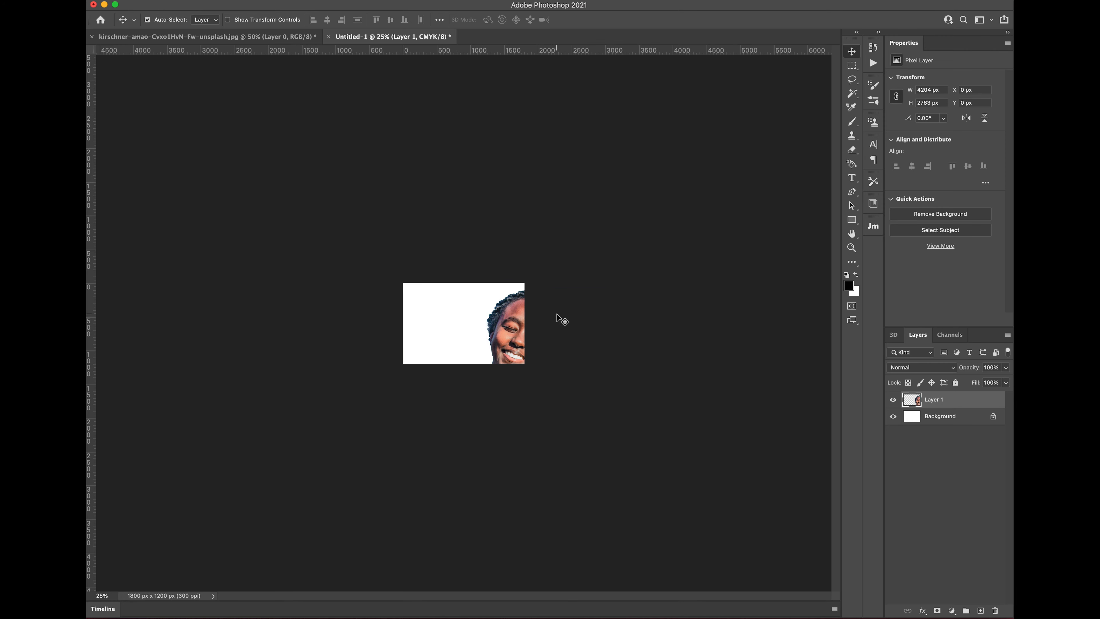
pyautogui.press('super+r')
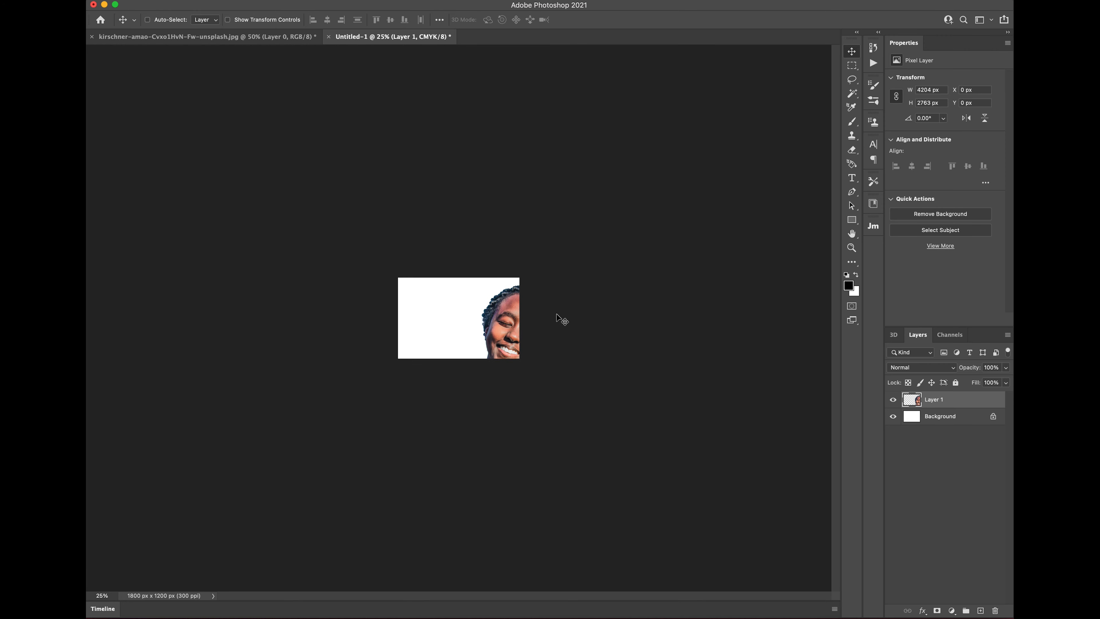
# Step: Scale the women to about 17% (711 x 467 px) in the bottom-right corner
pyautogui.press('super+t')
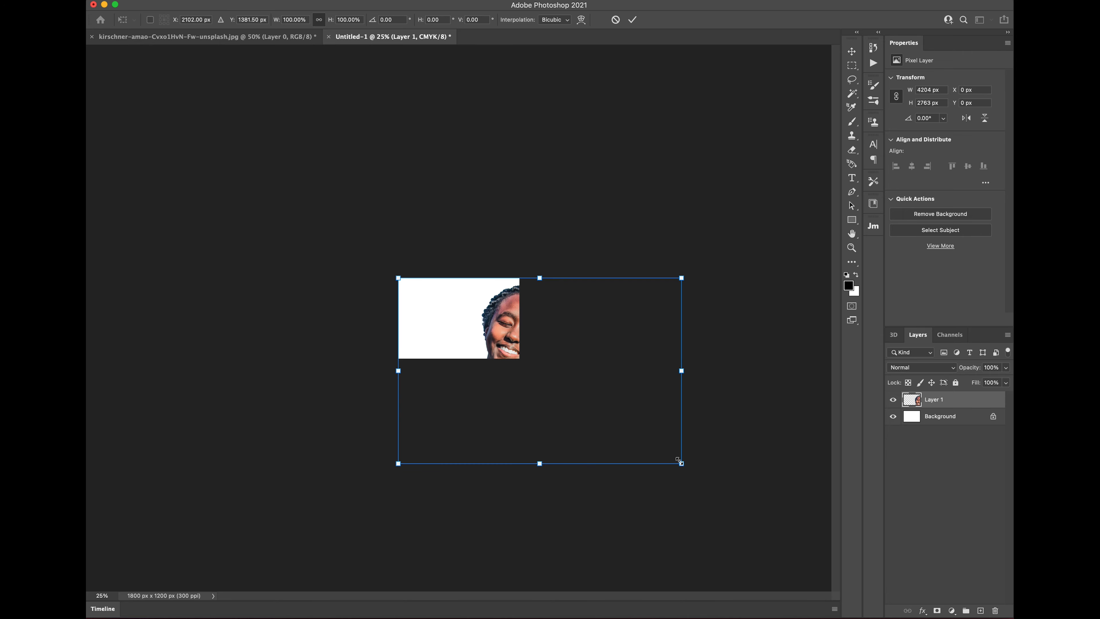
pyautogui.moveTo(681, 466); pyautogui.dragTo(511, 345)
pyautogui.moveTo(419, 294); pyautogui.dragTo(471, 331)
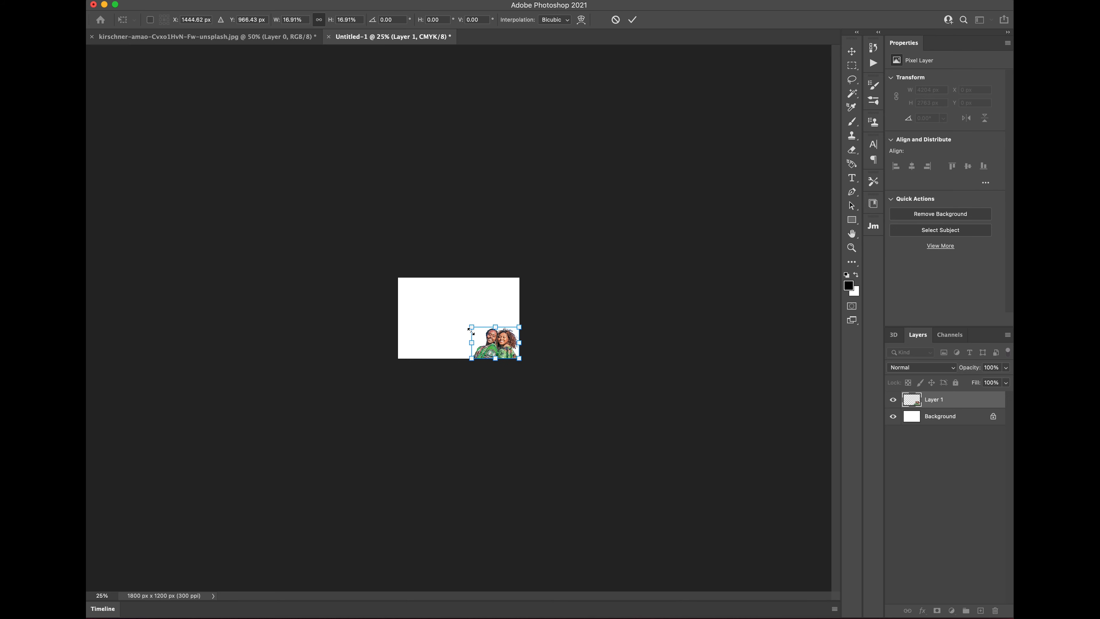
pyautogui.press('Return')
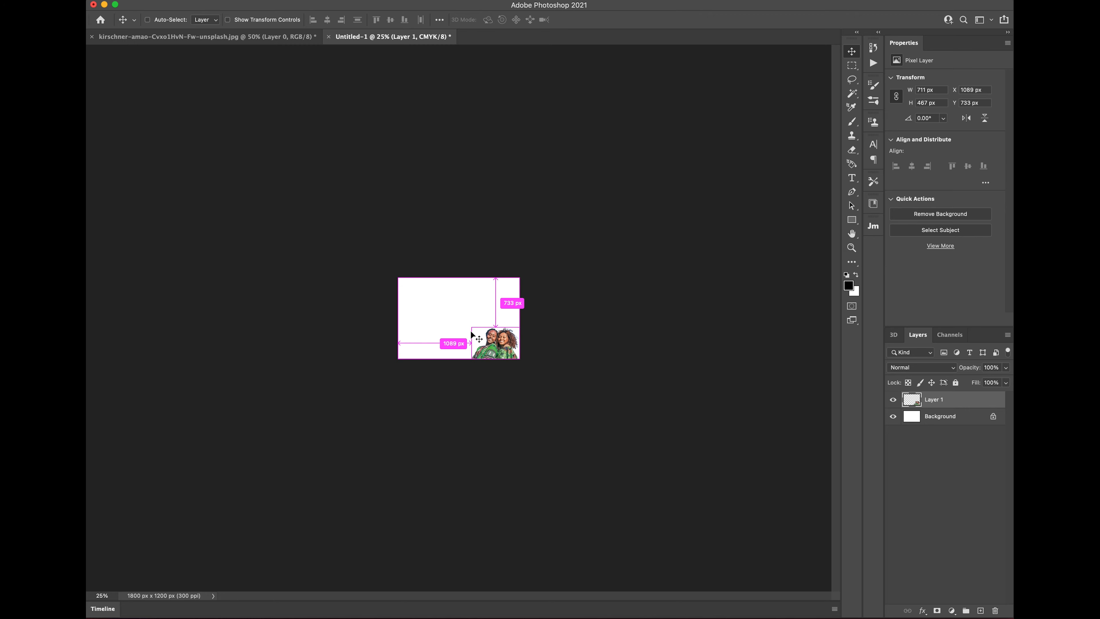
pyautogui.press('super+plus')
pyautogui.press('super+plus')
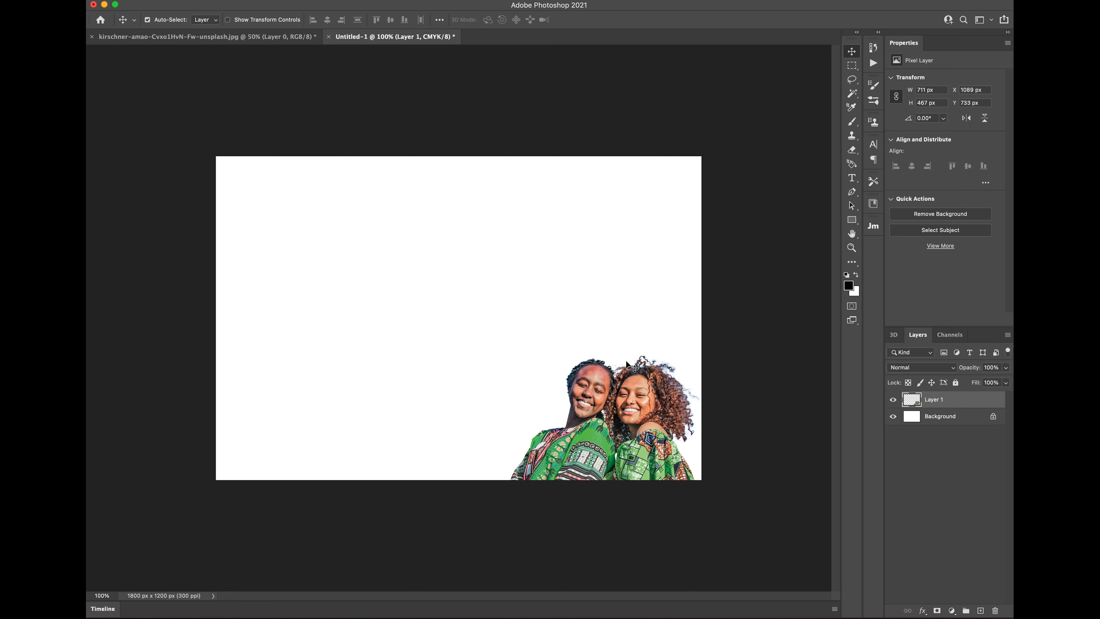
pyautogui.click(959, 417)
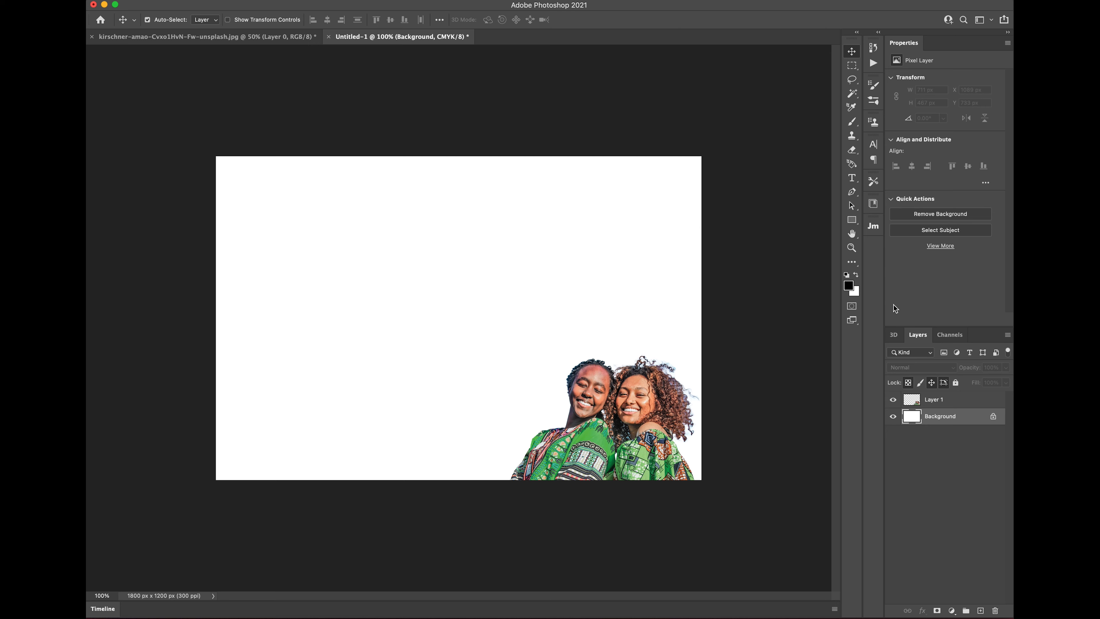
# Step: Set the Rectangle tool to no fill with a purple stroke
pyautogui.click(851, 220)
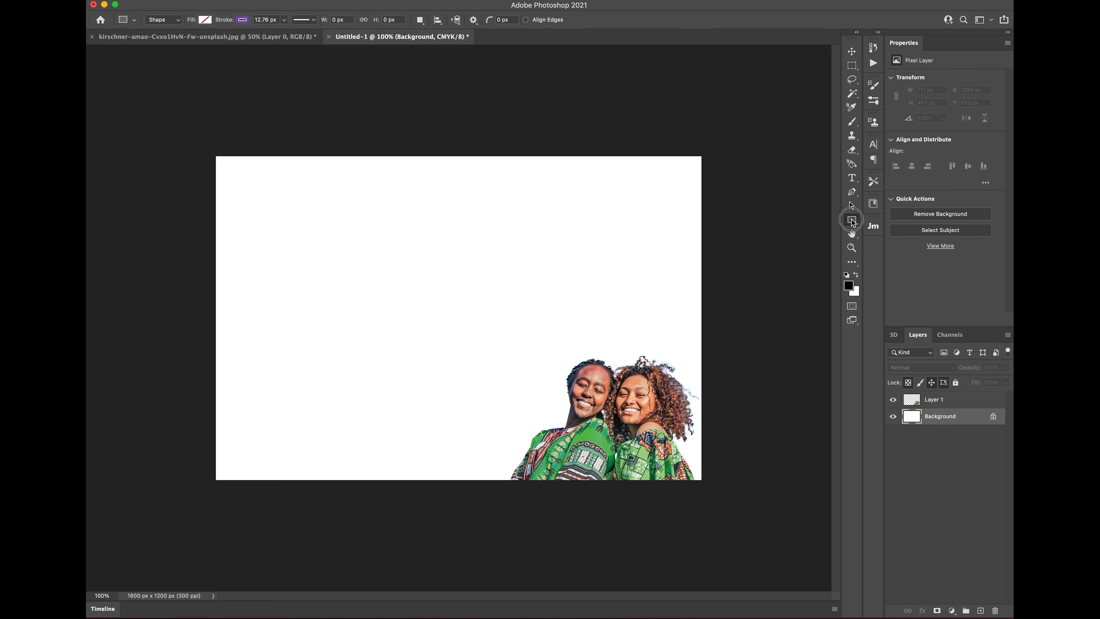
pyautogui.click(242, 20)
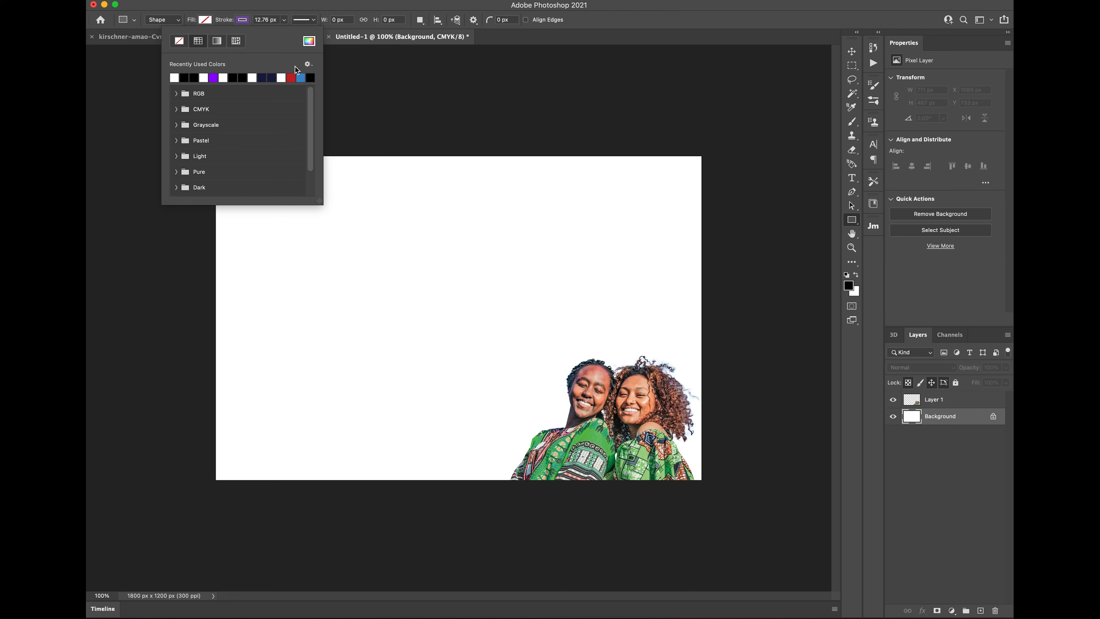
pyautogui.click(301, 77)
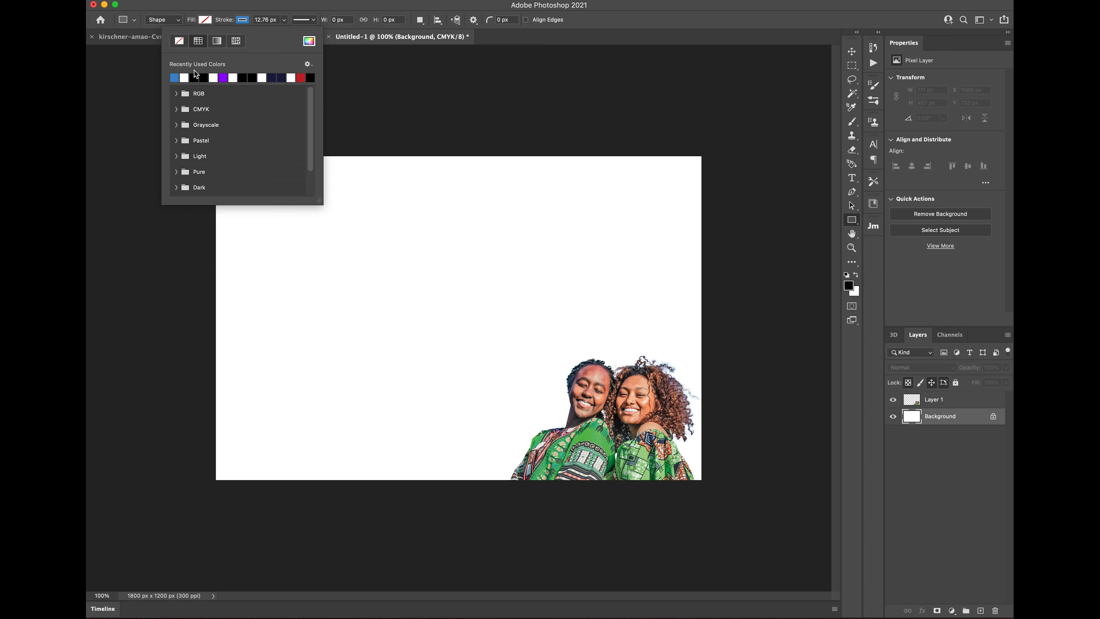
pyautogui.click(224, 76)
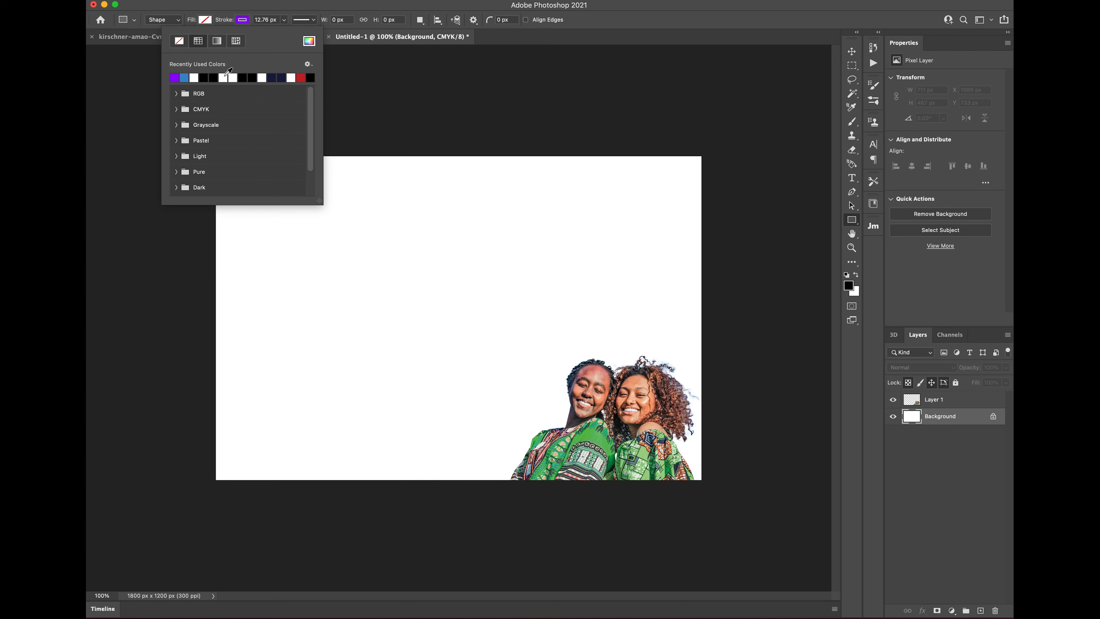
pyautogui.click(243, 3)
# Step: Draw the 1668 x 1099 px frame inside the canvas edges and nudge the women flush right
pyautogui.moveTo(232, 170); pyautogui.dragTo(681, 467)
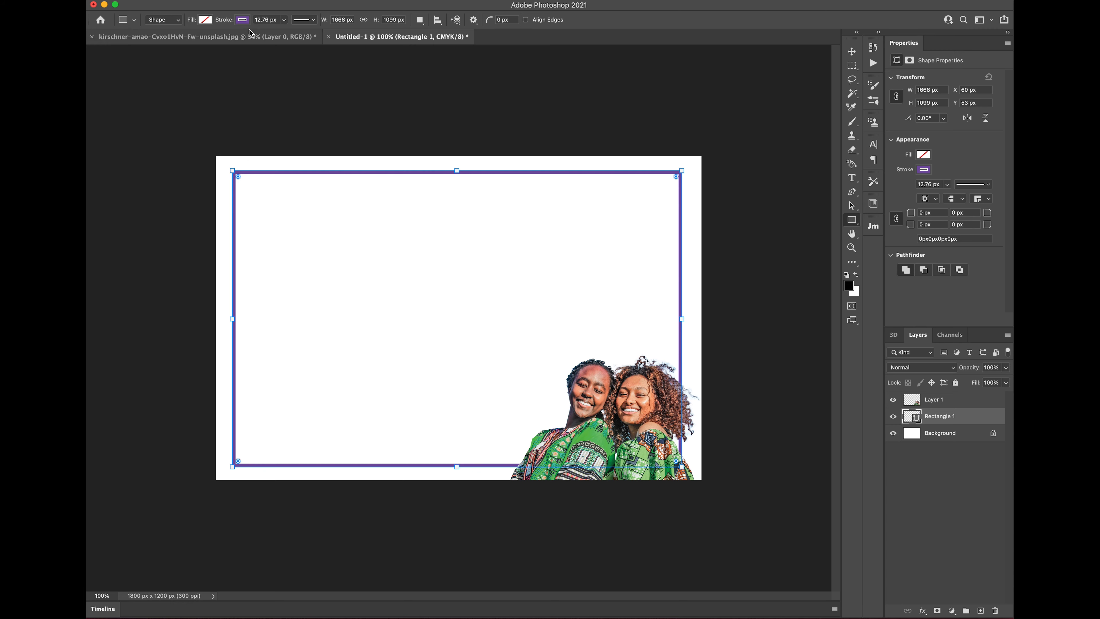
pyautogui.click(851, 52)
pyautogui.moveTo(624, 409)
pyautogui.mouseDown()
pyautogui.moveTo(603, 428)
pyautogui.moveTo(563, 299)
pyautogui.moveTo(521, 371)
pyautogui.moveTo(628, 434)
pyautogui.moveTo(610, 427)
pyautogui.mouseUp()
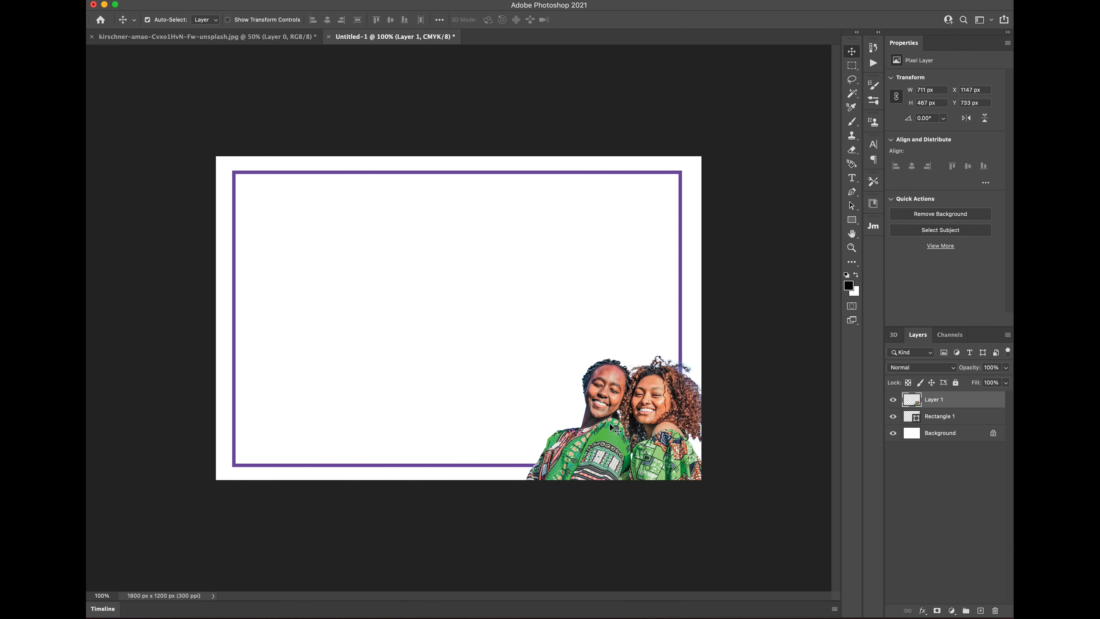